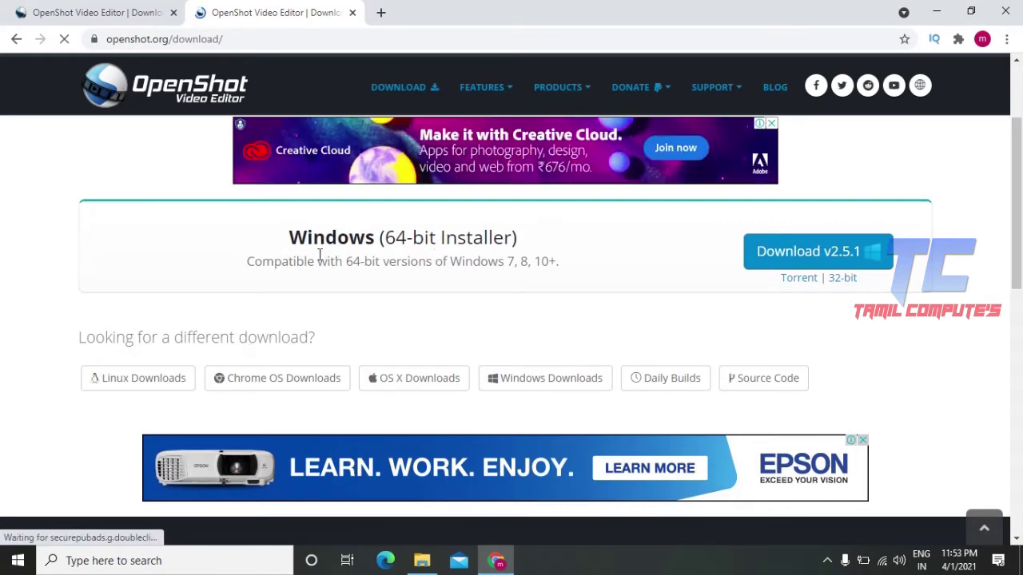
pyautogui.click(813, 254)
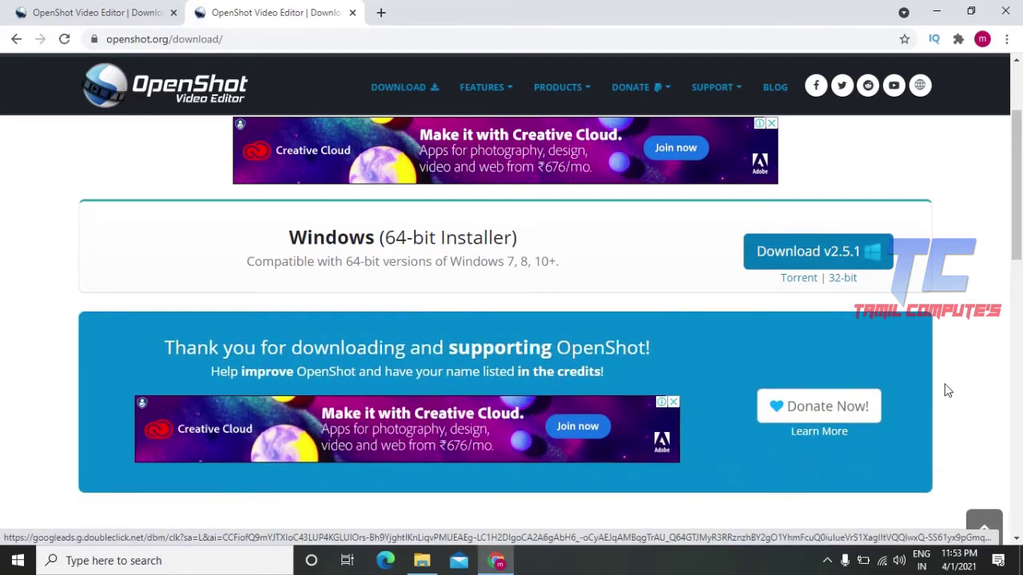
pyautogui.scroll(-3, 188, 454)
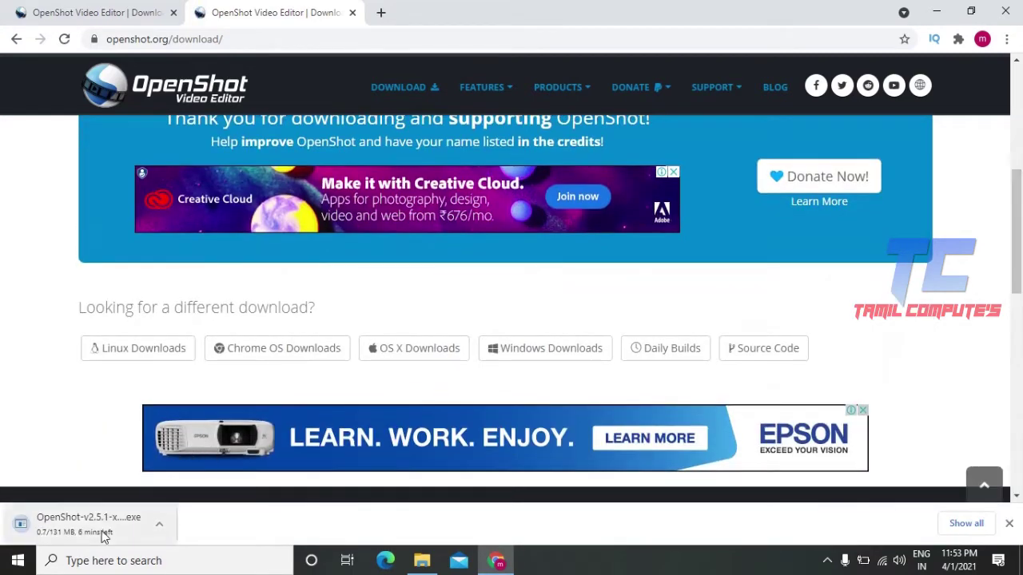
pyautogui.click(159, 521)
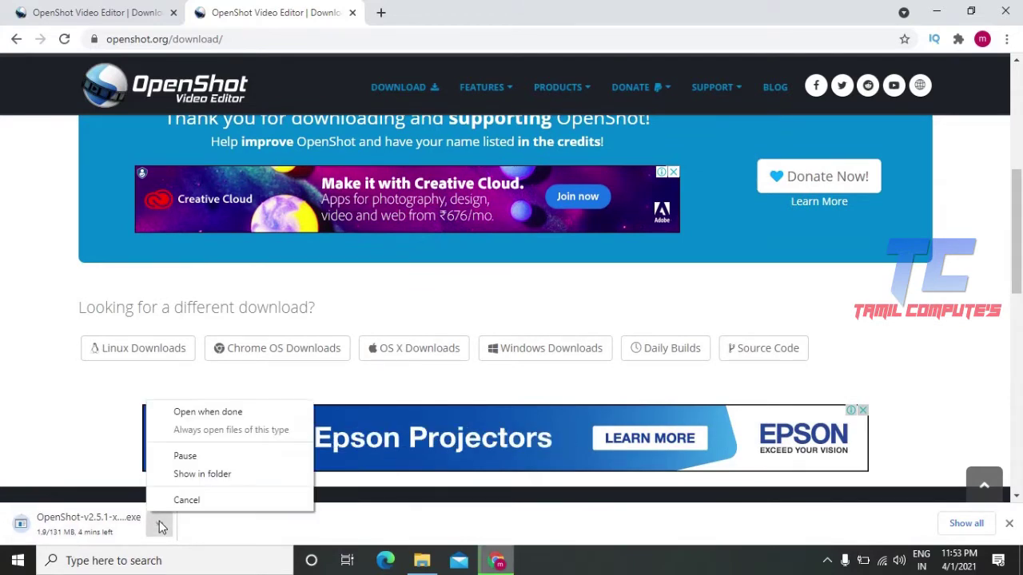
pyautogui.click(180, 498)
# Launch the installed OpenShot Video Editor.
pyautogui.press('super')
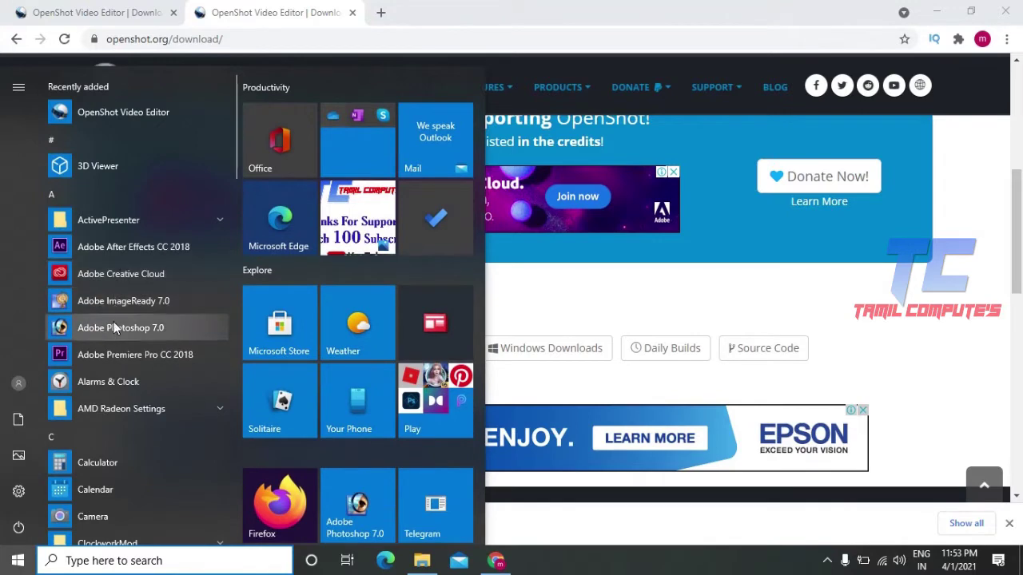
pyautogui.moveTo(236, 160); pyautogui.dragTo(215, 359)
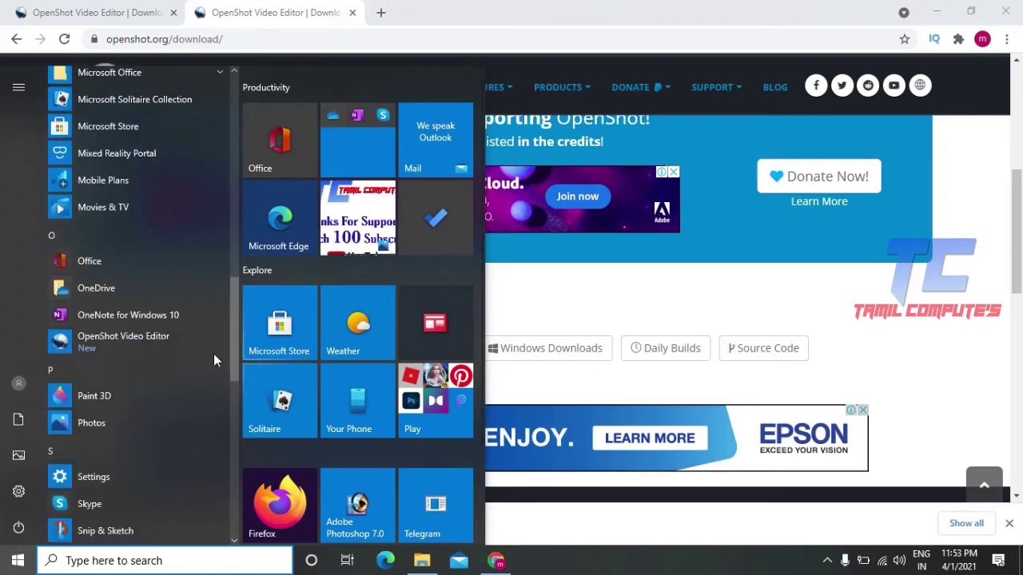
pyautogui.click(120, 341)
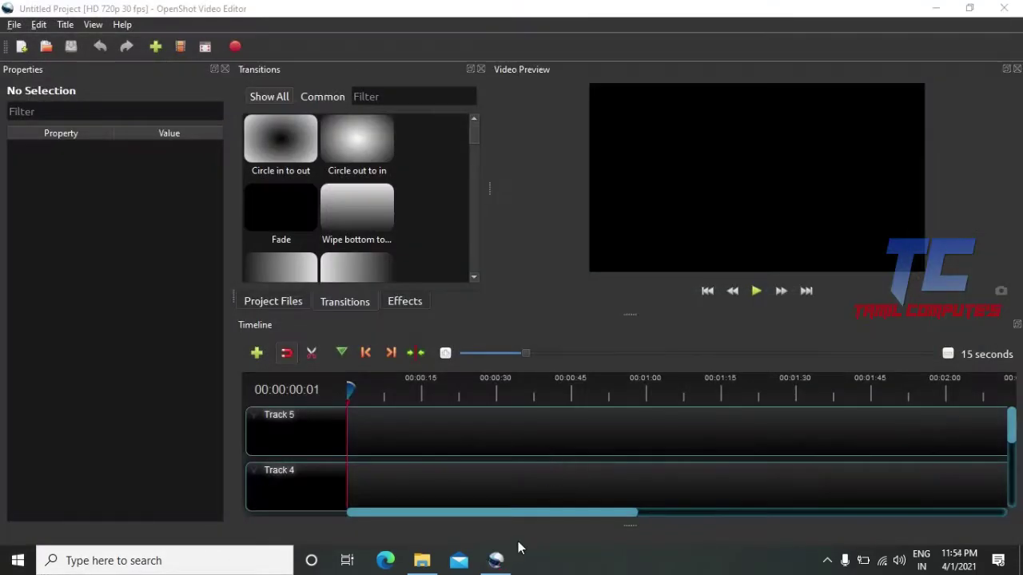
pyautogui.moveTo(496, 560)
# Look through the project files area, the transitions library and the effects library.
pyautogui.moveTo(1011, 425)
pyautogui.mouseDown()
pyautogui.moveTo(1010, 483)
pyautogui.moveTo(1011, 423)
pyautogui.mouseUp()
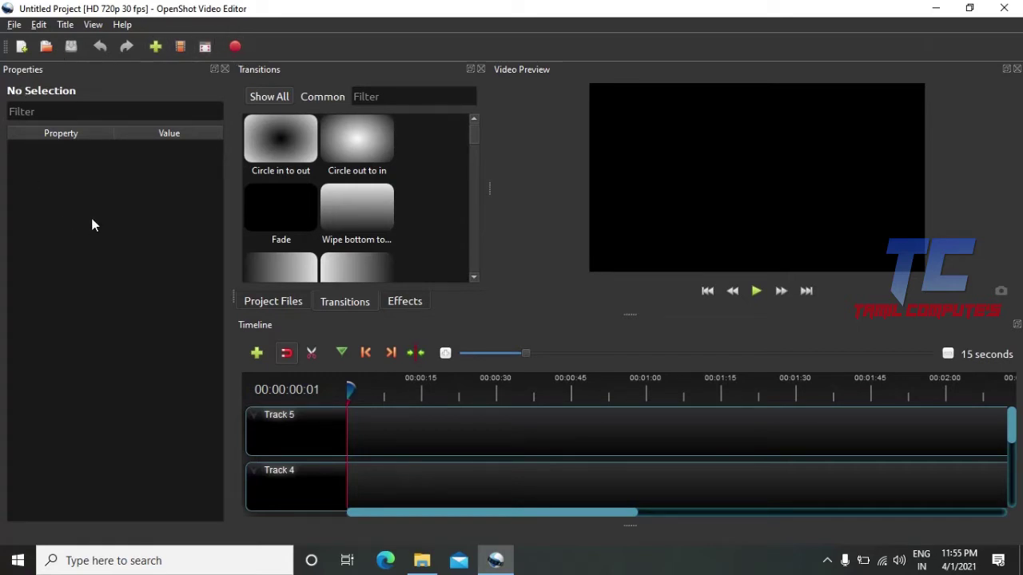
pyautogui.click(276, 302)
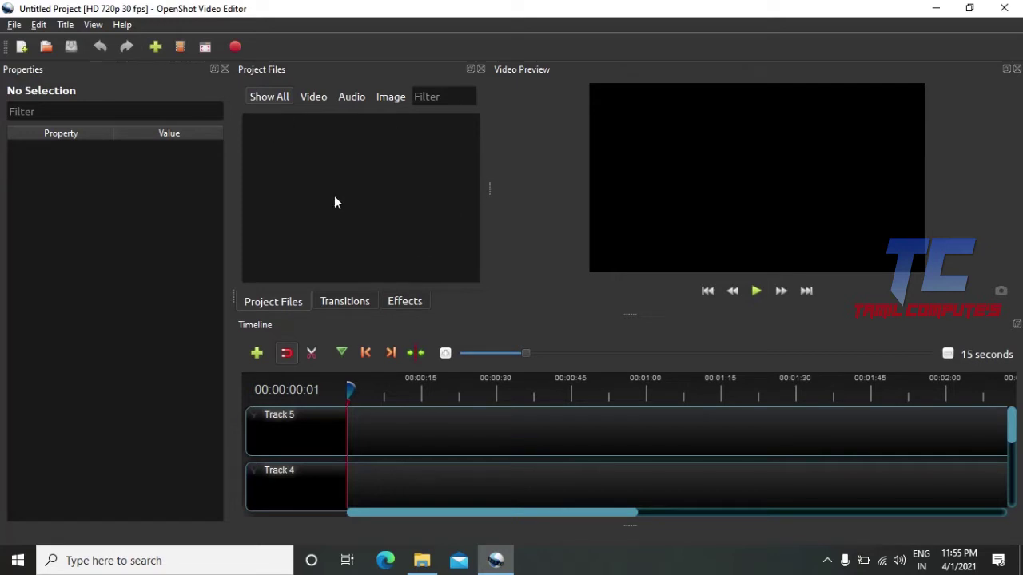
pyautogui.click(345, 303)
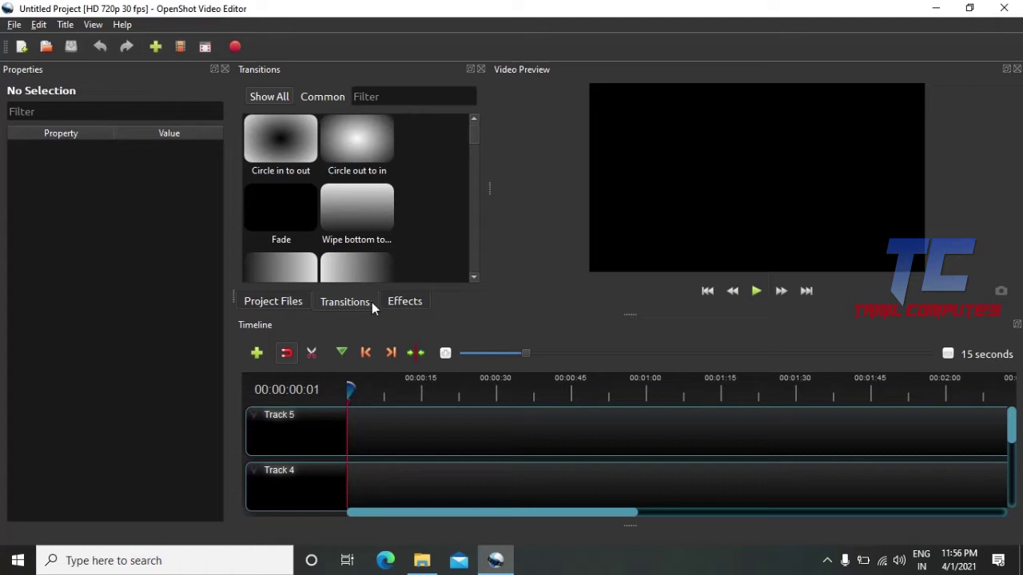
pyautogui.click(408, 304)
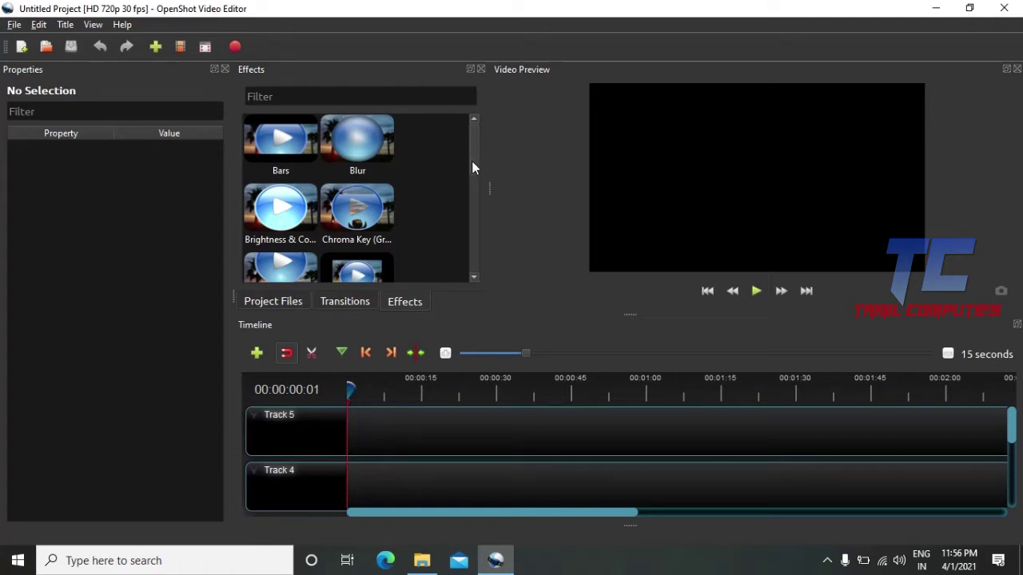
pyautogui.moveTo(474, 164); pyautogui.dragTo(467, 203)
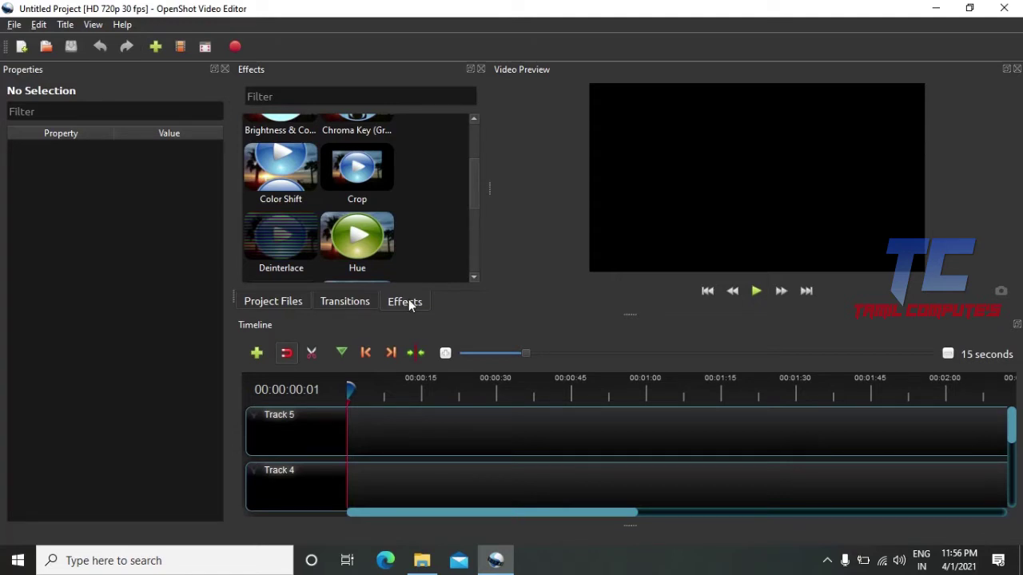
# Switch the window layout to Simple View.
pyautogui.click(101, 27)
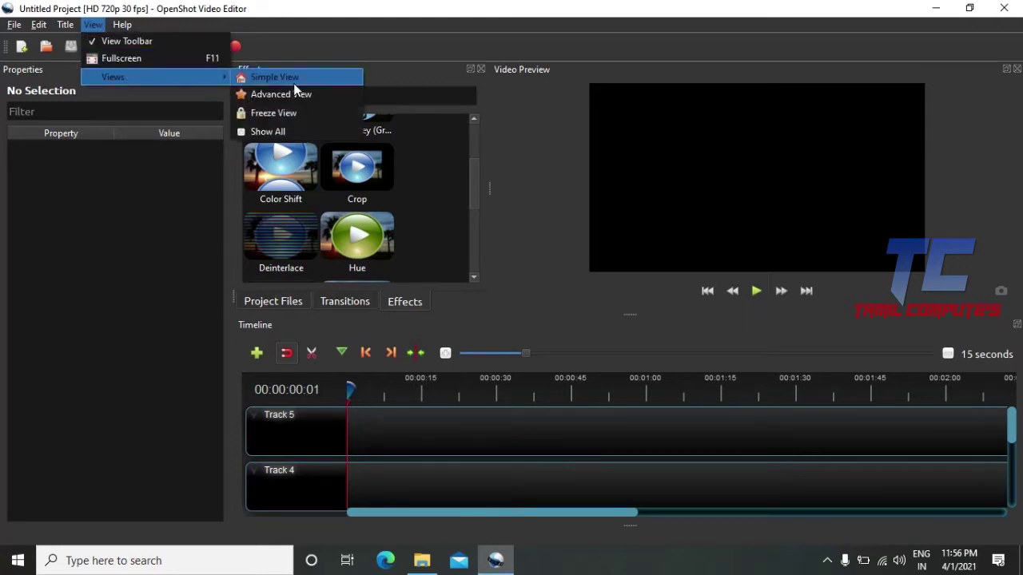
pyautogui.click(293, 83)
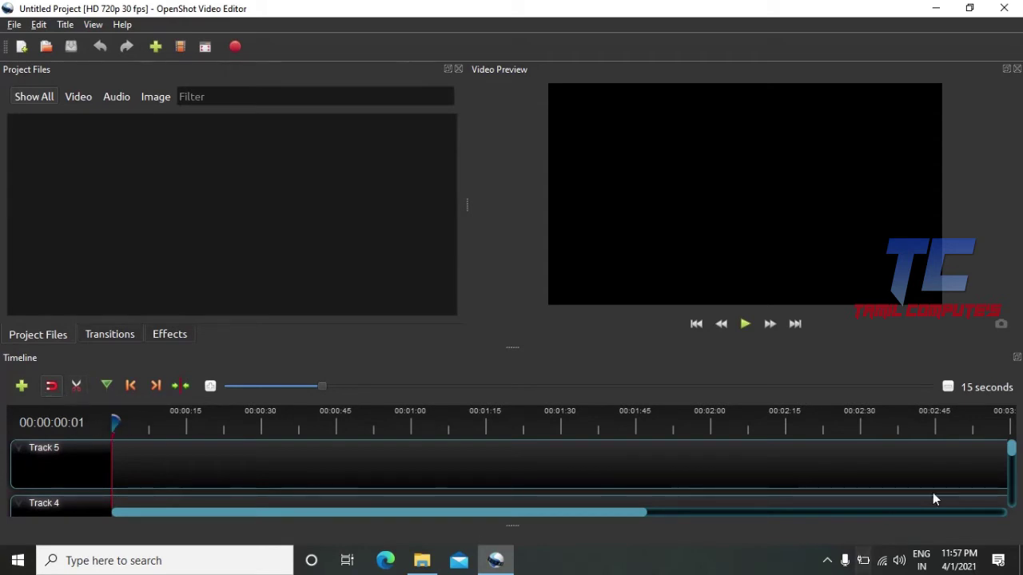
# Review the available project profiles and choose HD 720p 30 fps (1280x720).
pyautogui.click(15, 24)
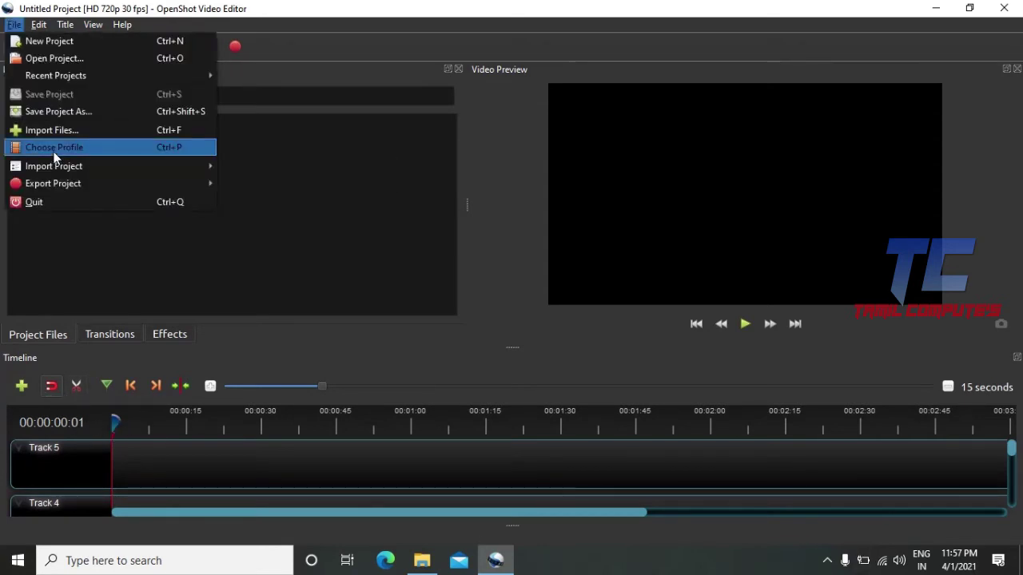
pyautogui.click(54, 152)
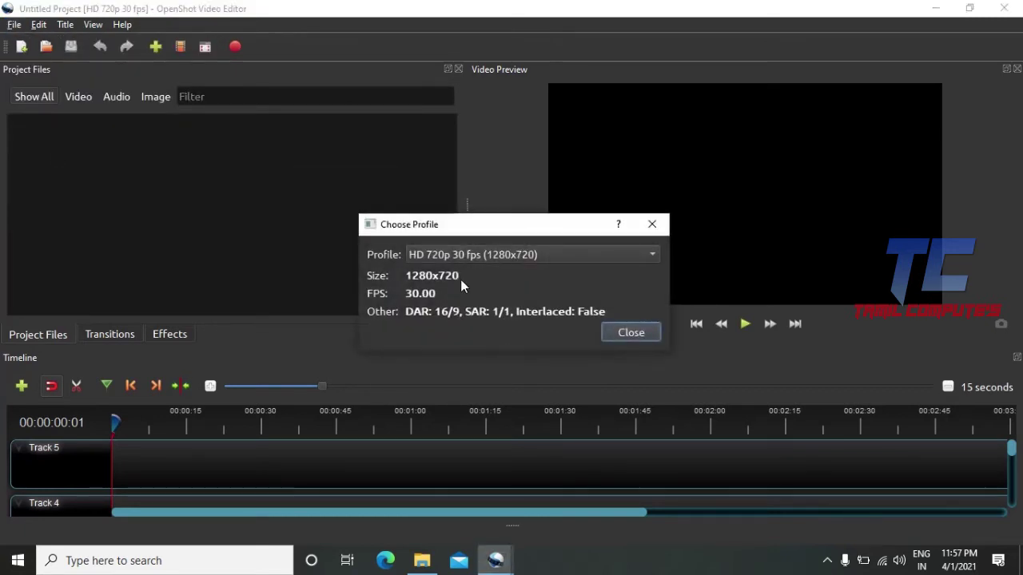
pyautogui.click(496, 254)
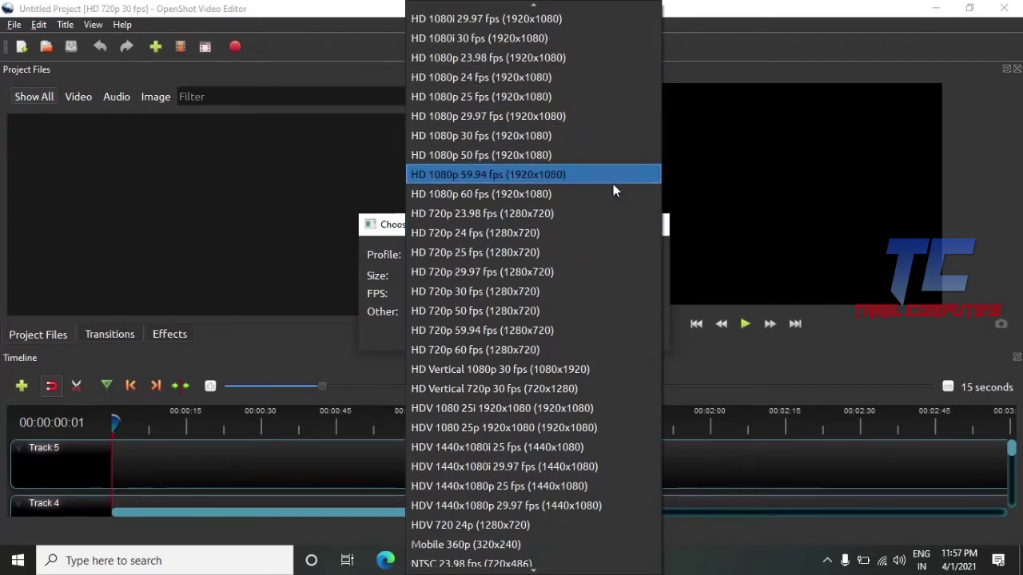
pyautogui.scroll(9, 565, 164)
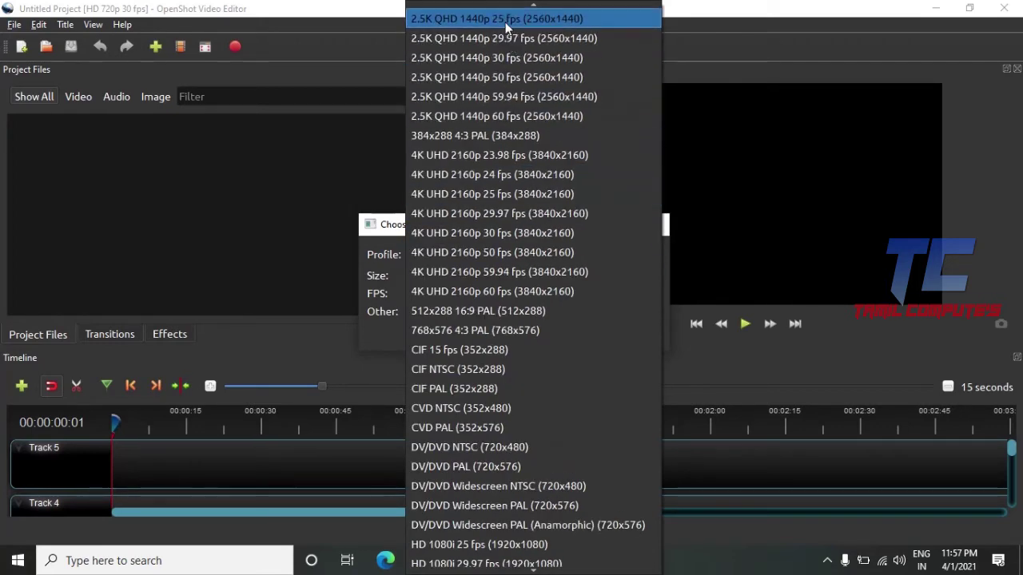
pyautogui.scroll(1, 512, 80)
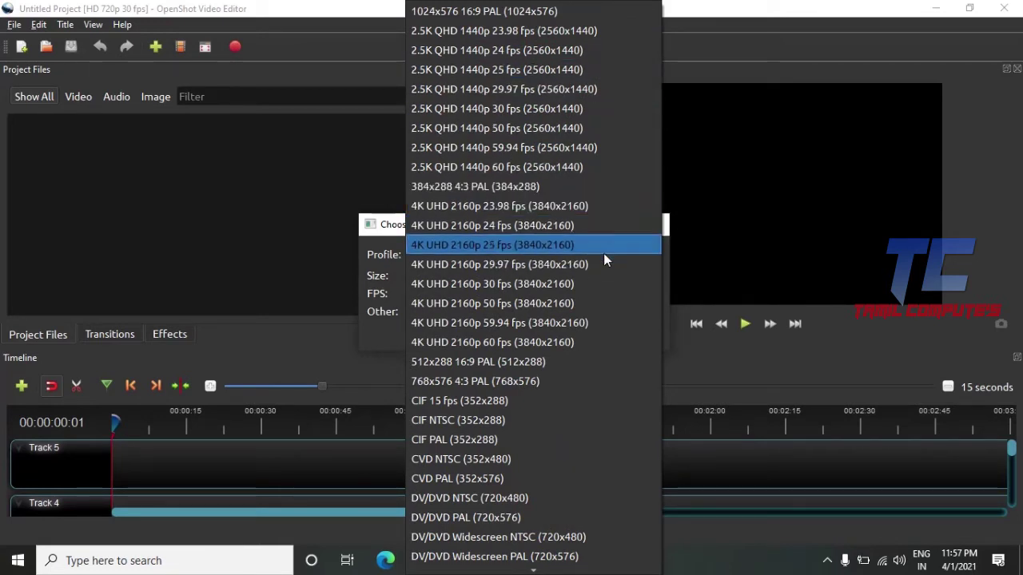
pyautogui.scroll(-10, 575, 317)
pyautogui.scroll(10, 563, 297)
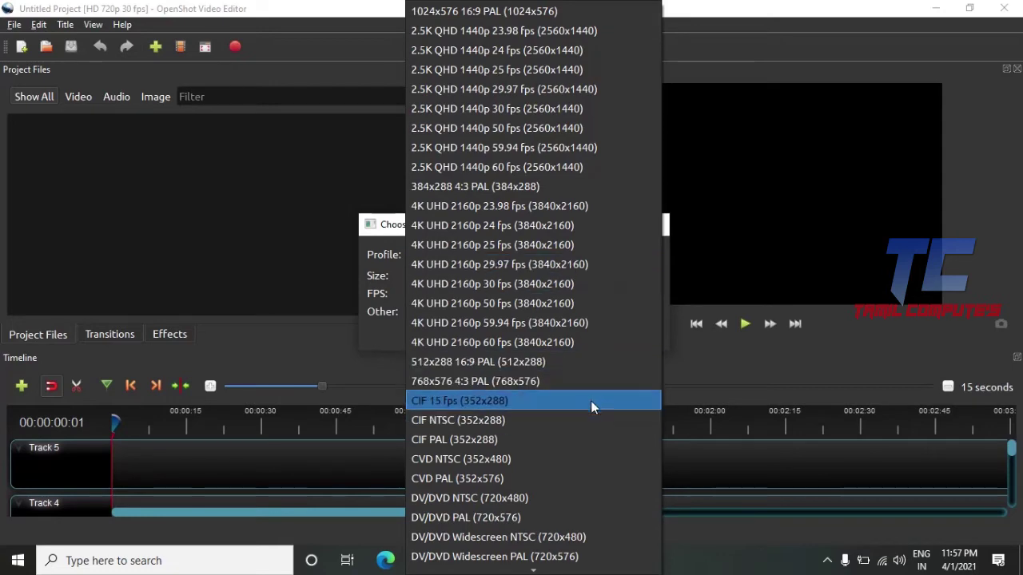
pyautogui.scroll(-10, 591, 398)
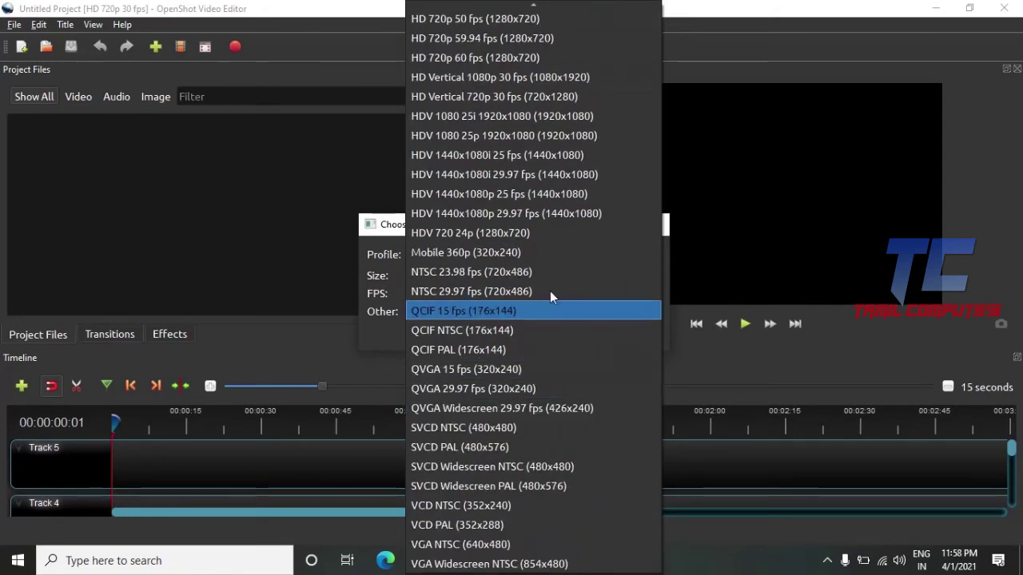
pyautogui.scroll(15, 470, 362)
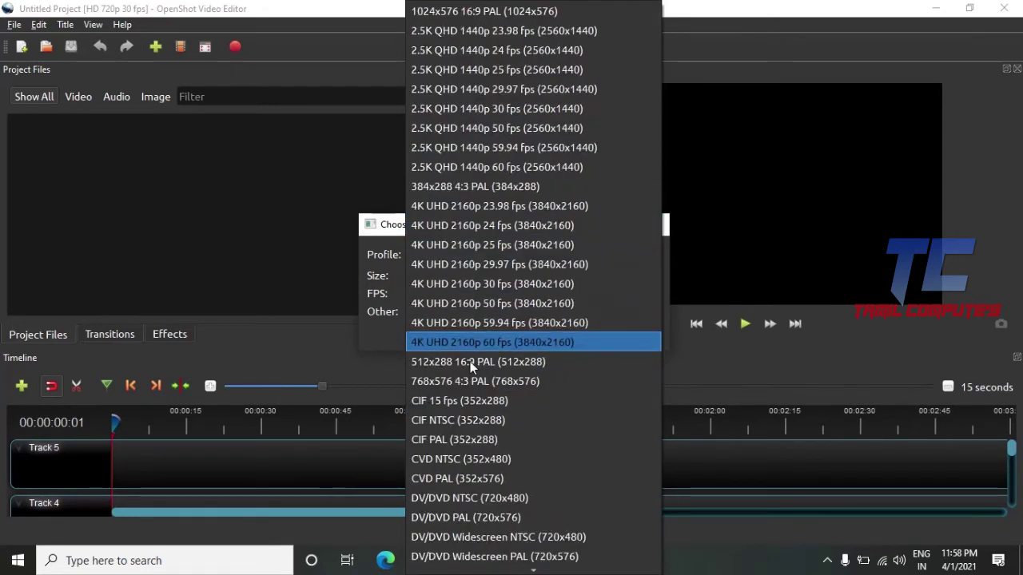
pyautogui.scroll(-10, 470, 361)
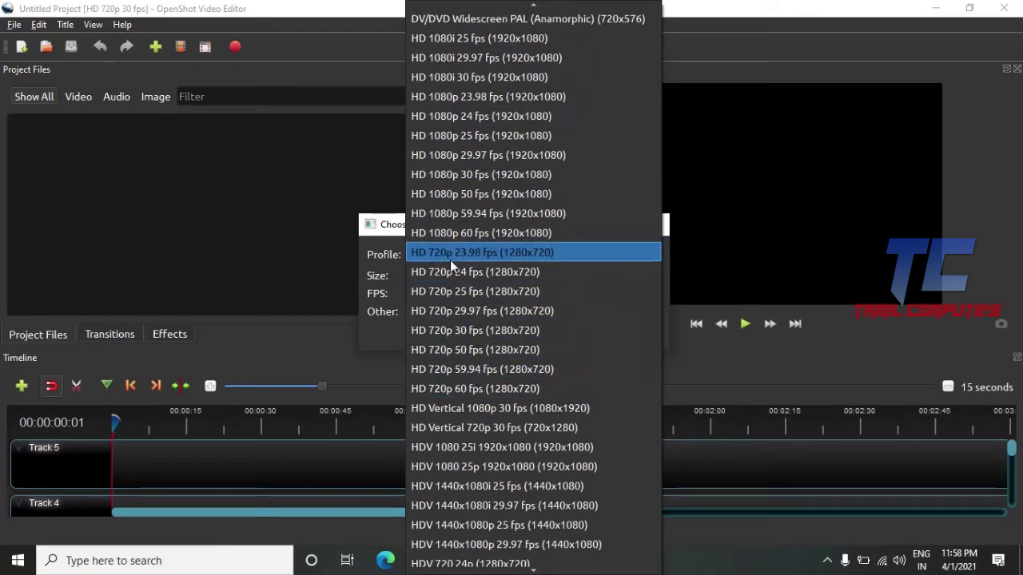
pyautogui.click(525, 336)
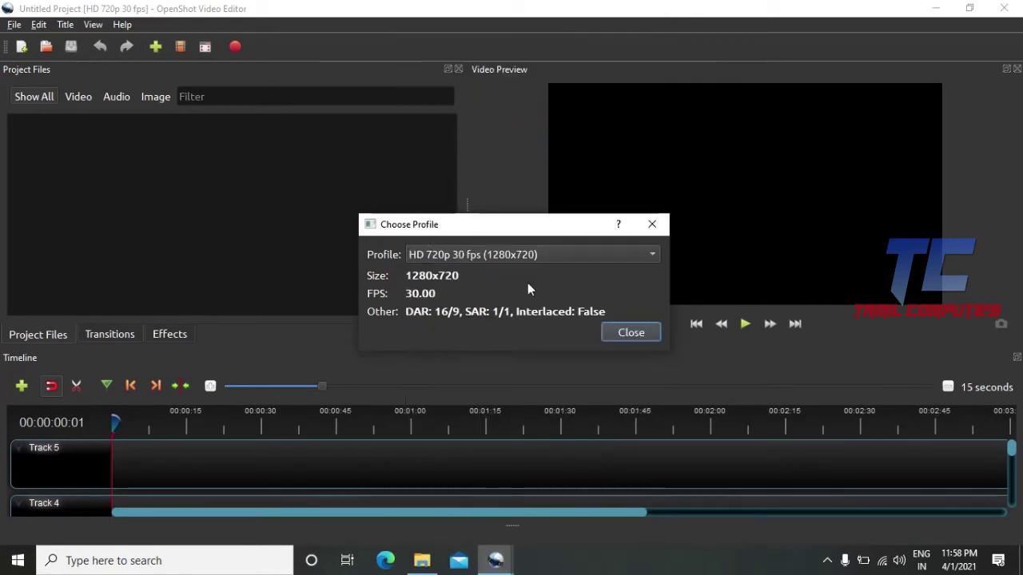
pyautogui.click(631, 332)
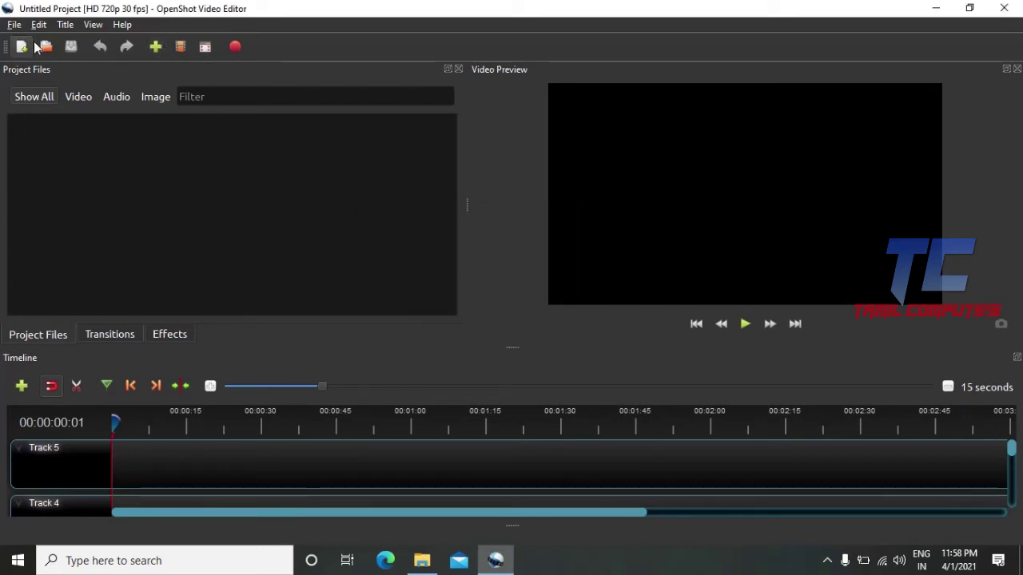
# Start importing files and browse to the 39-Video editing tut folder on the E: drive.
pyautogui.click(156, 48)
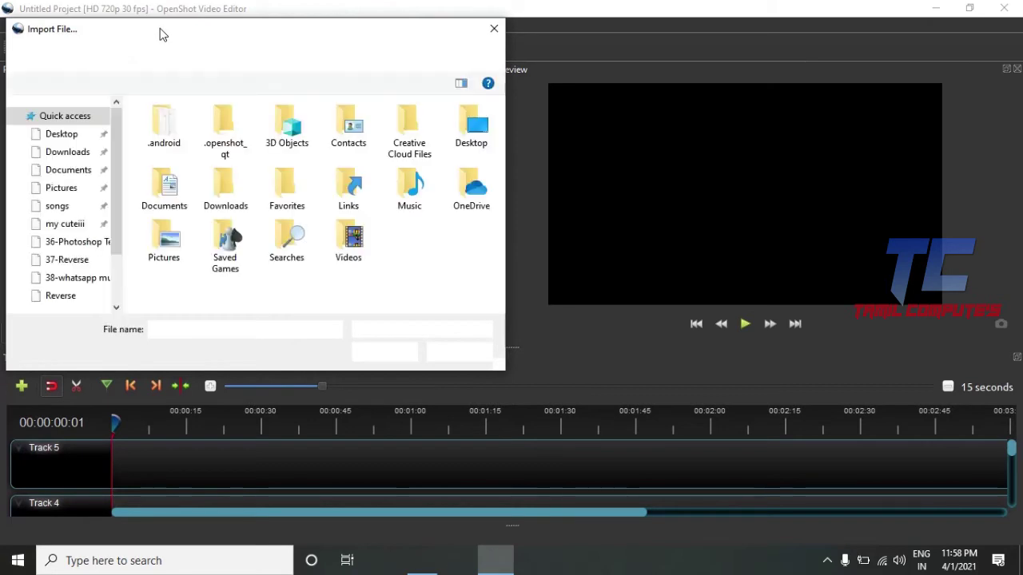
pyautogui.moveTo(160, 34); pyautogui.dragTo(389, 68)
pyautogui.moveTo(338, 220); pyautogui.dragTo(339, 313)
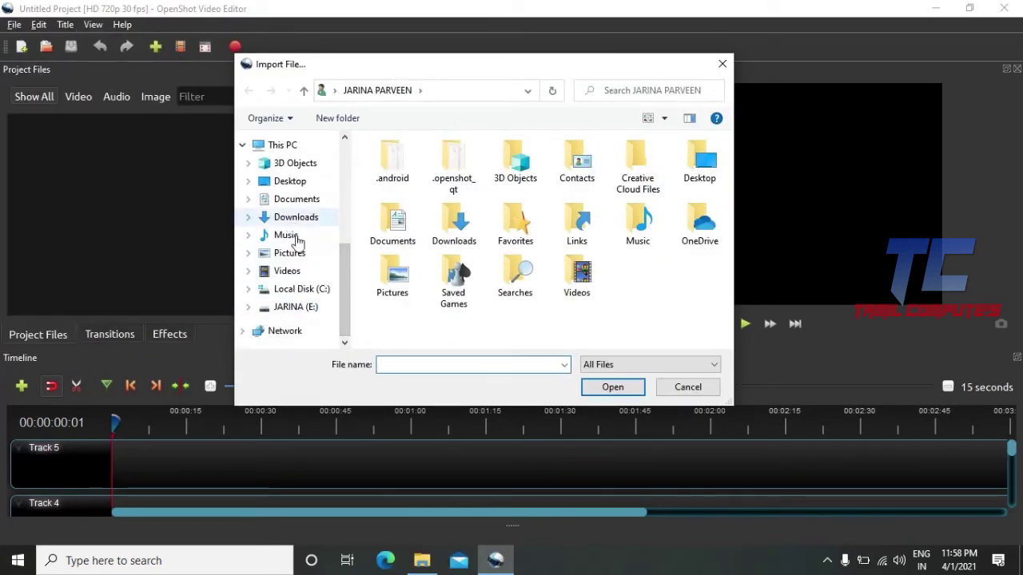
pyautogui.click(315, 313)
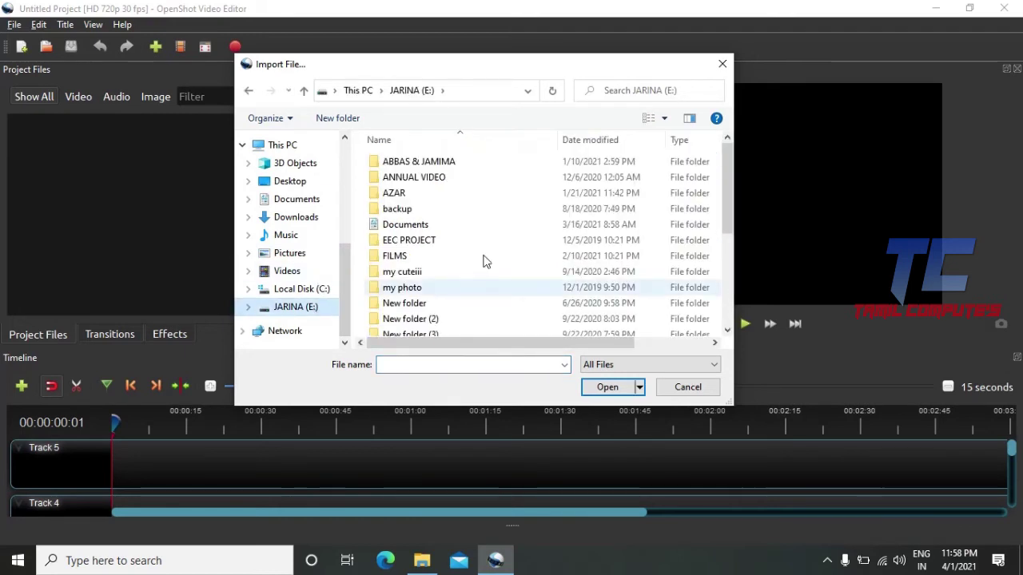
pyautogui.doubleClick(404, 303)
pyautogui.doubleClick(405, 198)
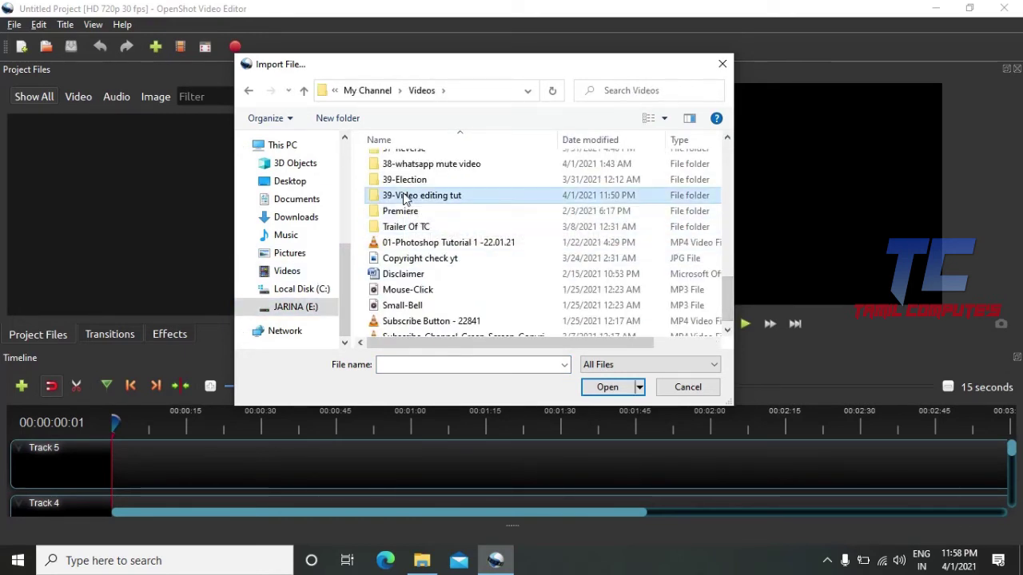
# Import all seven video clips and the bensound-birthofahero audio file from the folder into the project.
pyautogui.click(490, 189)
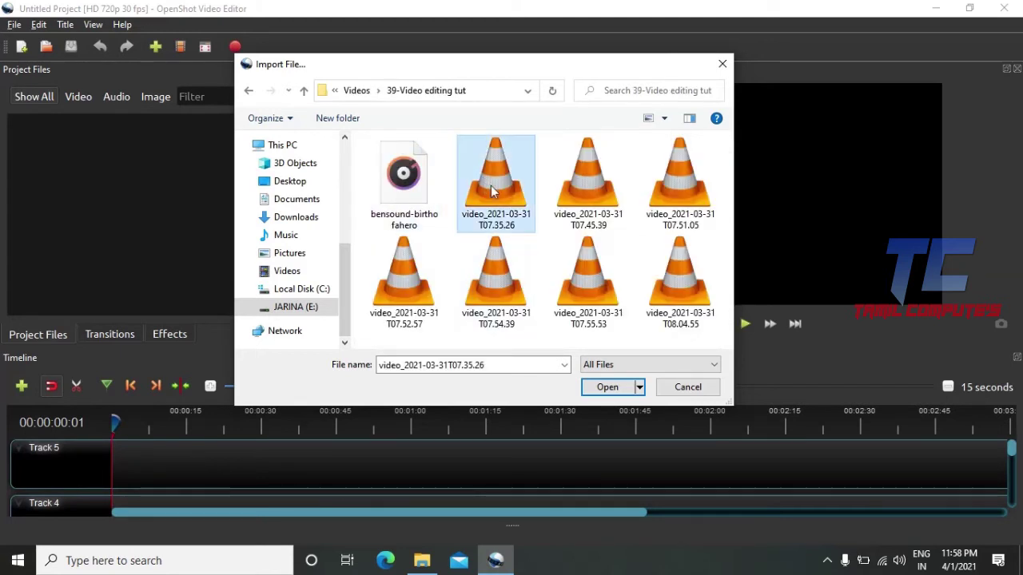
pyautogui.keyDown('ctrl'); pyautogui.click(587, 204); pyautogui.keyUp('ctrl')
pyautogui.keyDown('ctrl'); pyautogui.click(679, 202); pyautogui.keyUp('ctrl')
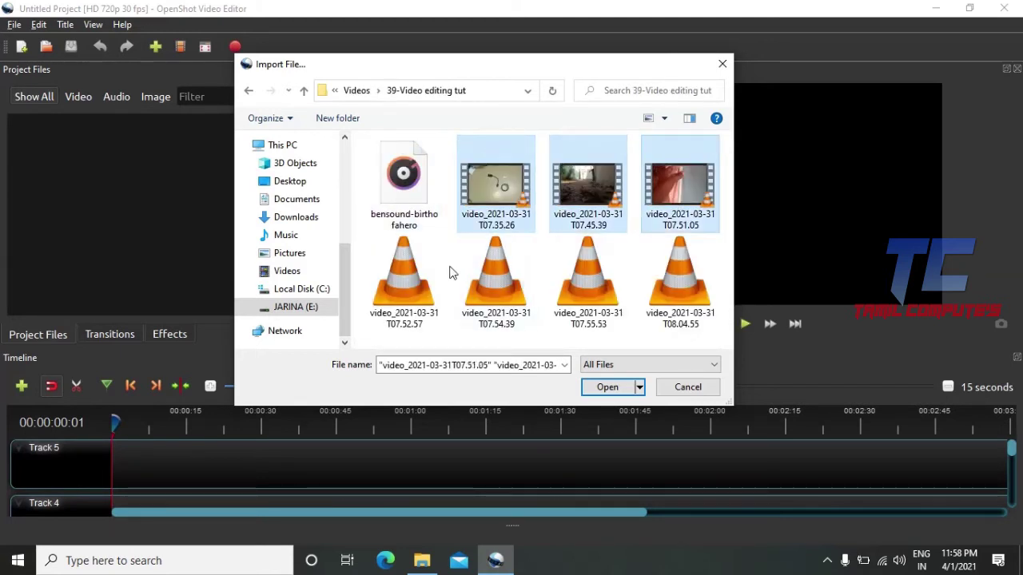
pyautogui.keyDown('ctrl'); pyautogui.click(431, 280); pyautogui.keyUp('ctrl')
pyautogui.keyDown('ctrl'); pyautogui.click(502, 284); pyautogui.keyUp('ctrl')
pyautogui.keyDown('ctrl'); pyautogui.click(591, 288); pyautogui.keyUp('ctrl')
pyautogui.keyDown('ctrl'); pyautogui.click(662, 294); pyautogui.keyUp('ctrl')
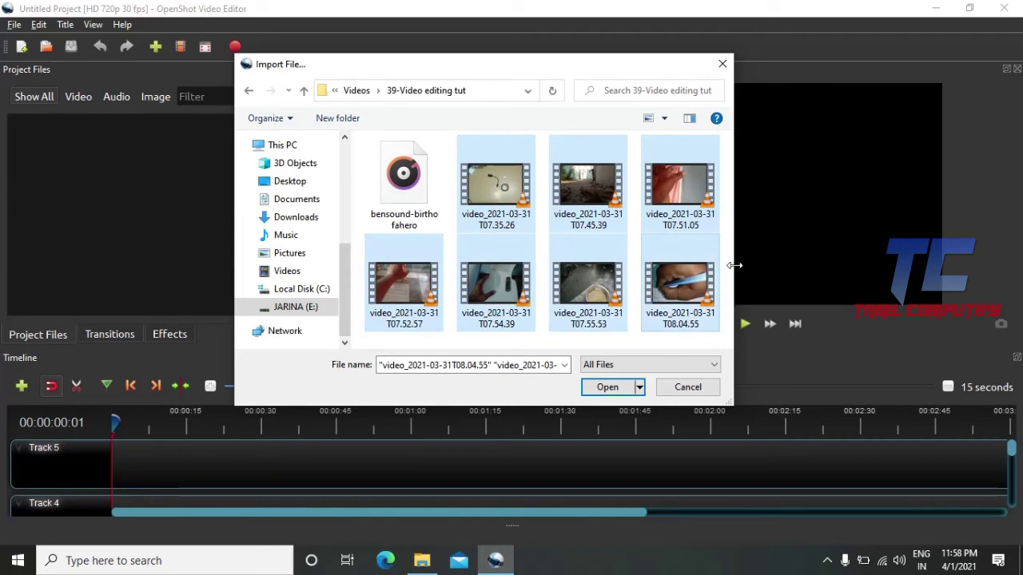
pyautogui.keyDown('ctrl'); pyautogui.click(421, 227); pyautogui.keyUp('ctrl')
pyautogui.click(605, 388)
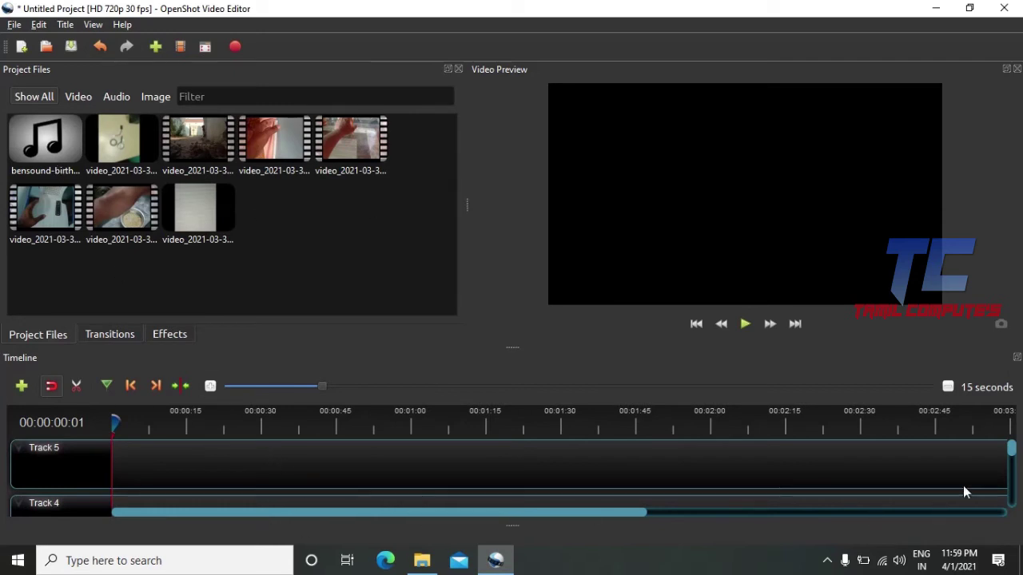
# Place the first video clip, video_2021-03-31T07.35.26, at the start of Track 5.
pyautogui.moveTo(1012, 464); pyautogui.dragTo(1007, 424)
pyautogui.click(126, 138)
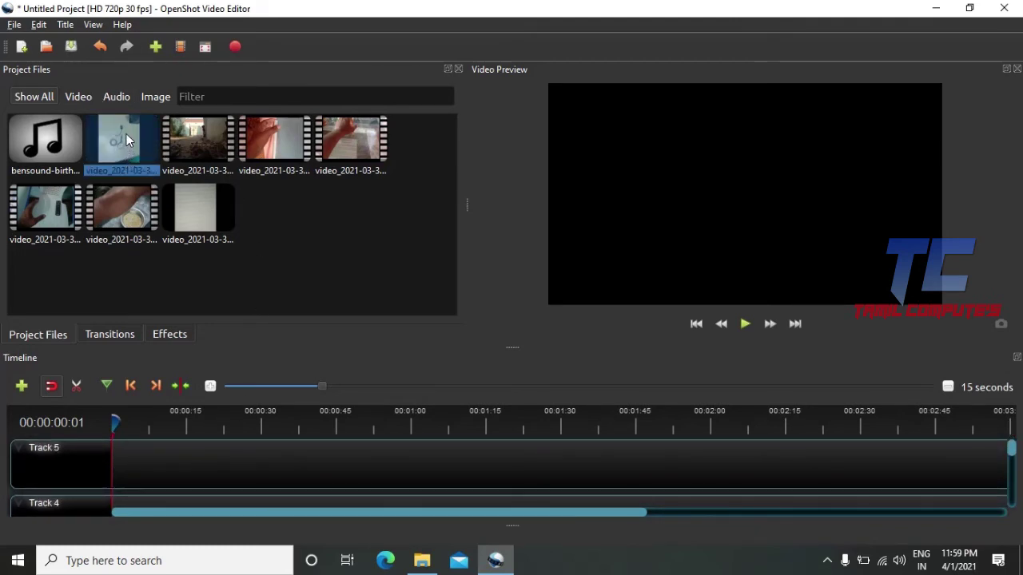
pyautogui.moveTo(126, 133); pyautogui.dragTo(175, 457)
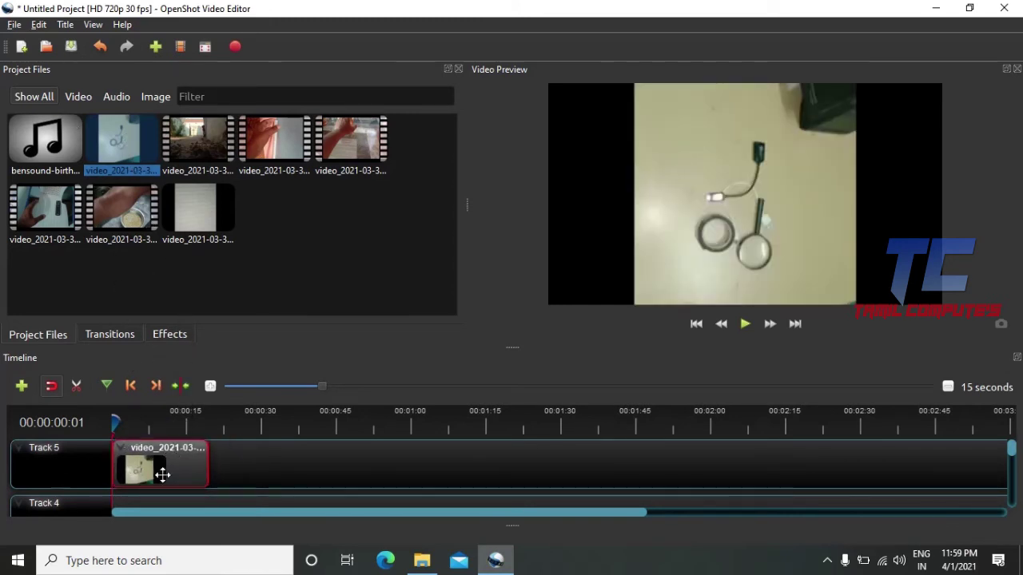
# Place the second video clip on Track 5 directly after the first clip.
pyautogui.click(189, 144)
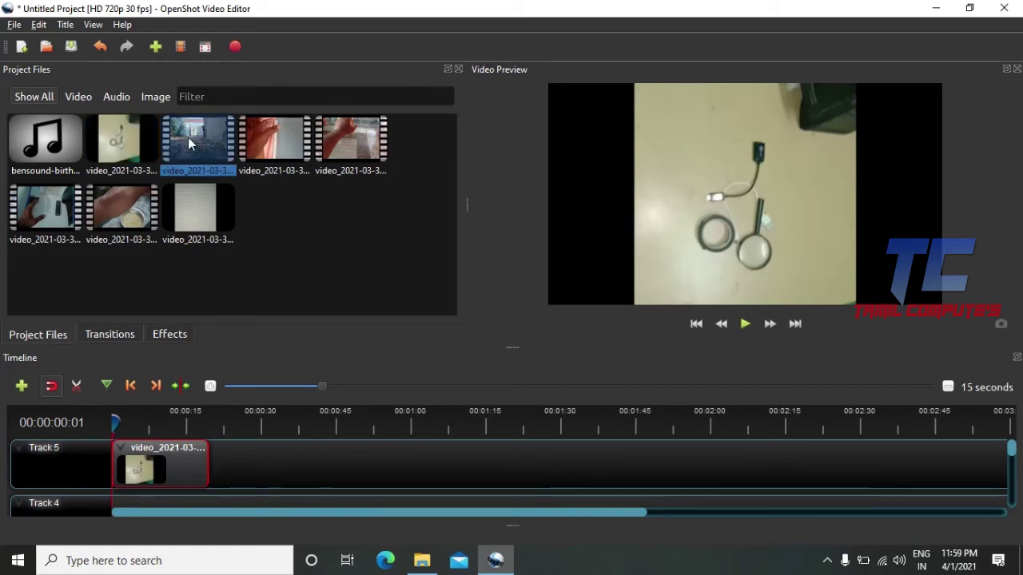
pyautogui.moveTo(192, 134); pyautogui.dragTo(236, 469)
pyautogui.moveTo(1007, 457); pyautogui.dragTo(1010, 461)
pyautogui.moveTo(240, 452); pyautogui.dragTo(225, 516)
pyautogui.moveTo(1011, 475); pyautogui.dragTo(1011, 457)
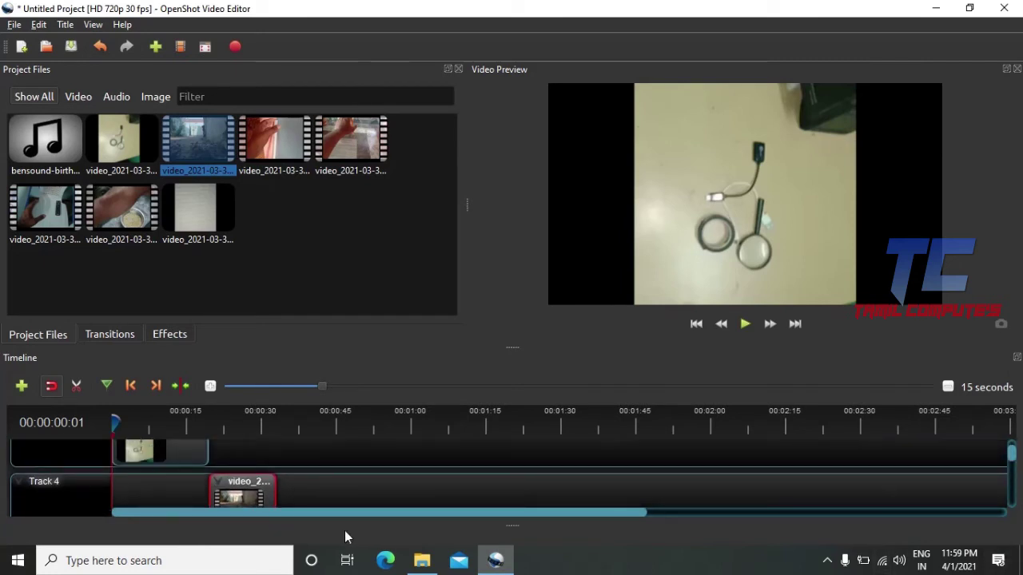
pyautogui.moveTo(240, 491); pyautogui.dragTo(238, 471)
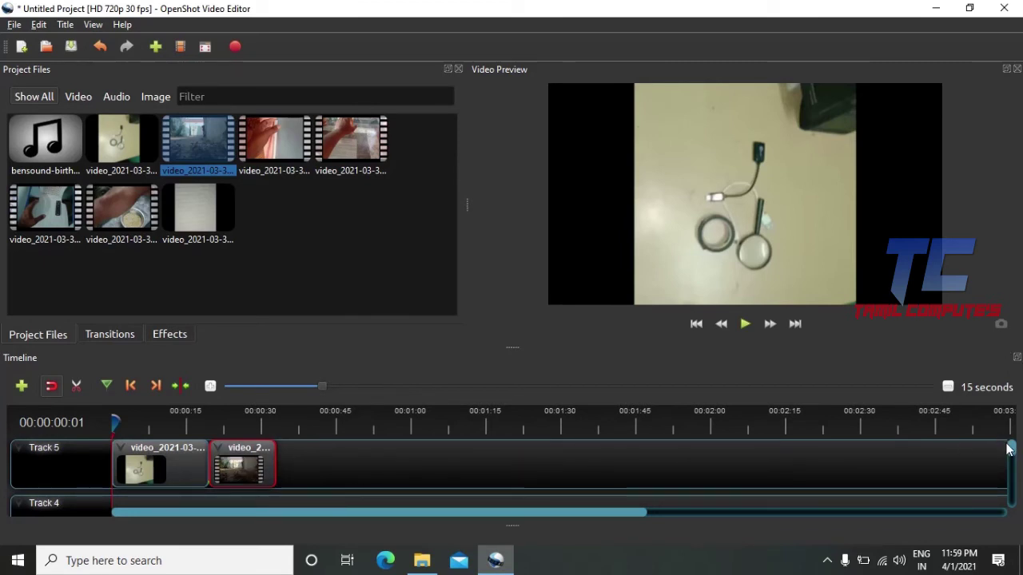
pyautogui.scroll(-1, 1010, 450)
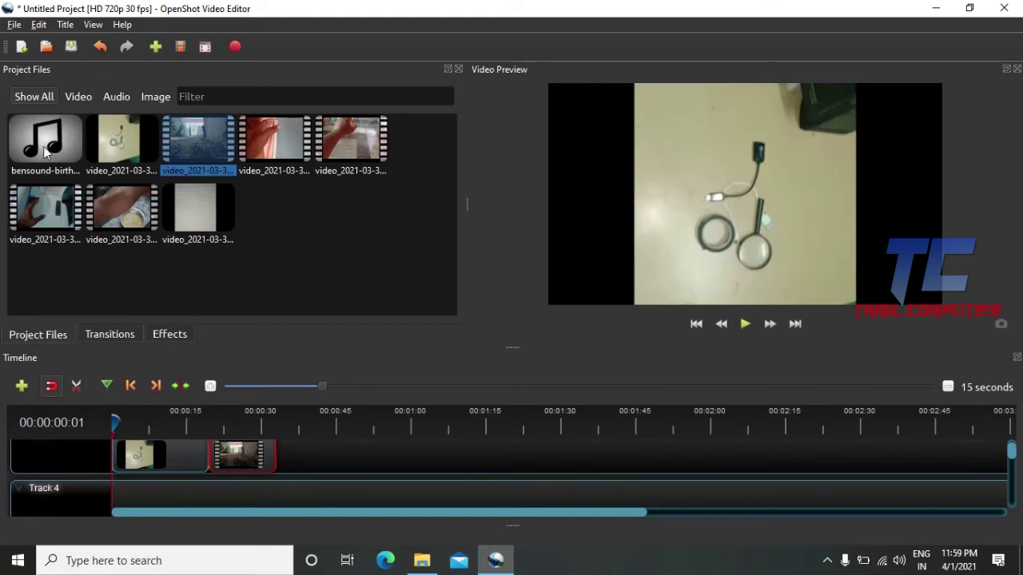
pyautogui.click(52, 152)
pyautogui.moveTo(47, 144); pyautogui.dragTo(221, 480)
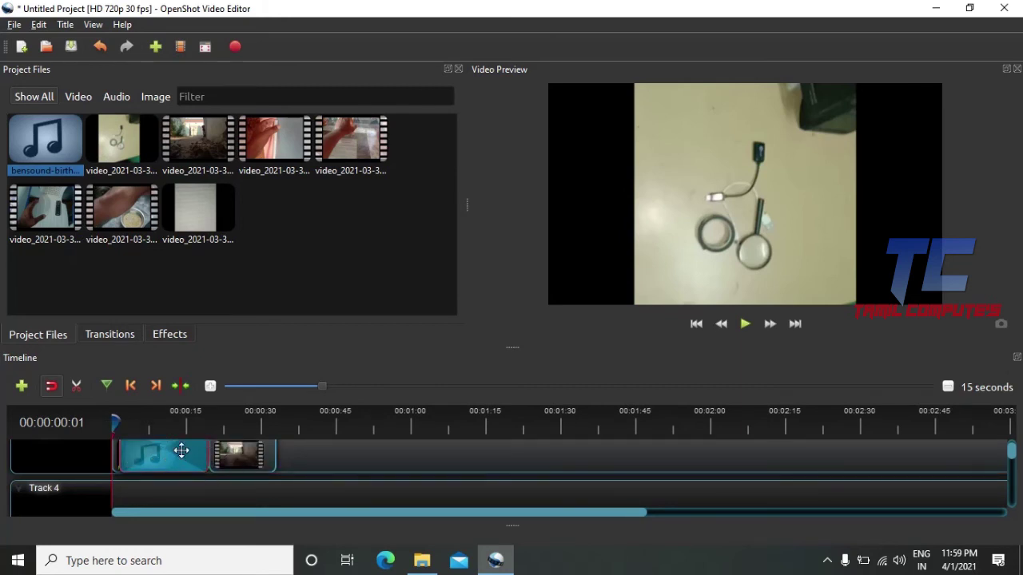
pyautogui.hotkey('ctrl', 'z')
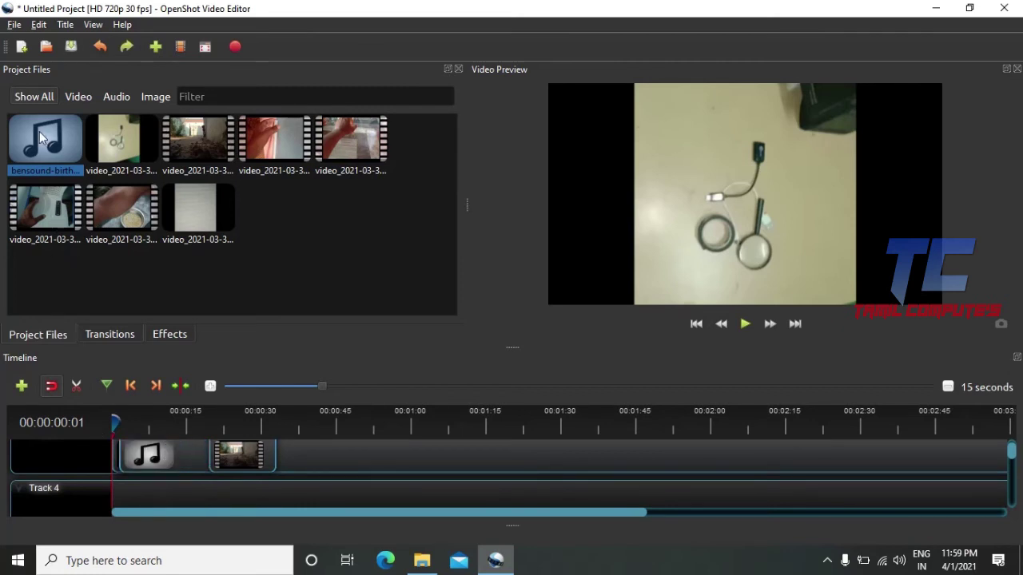
pyautogui.moveTo(44, 140); pyautogui.dragTo(105, 497)
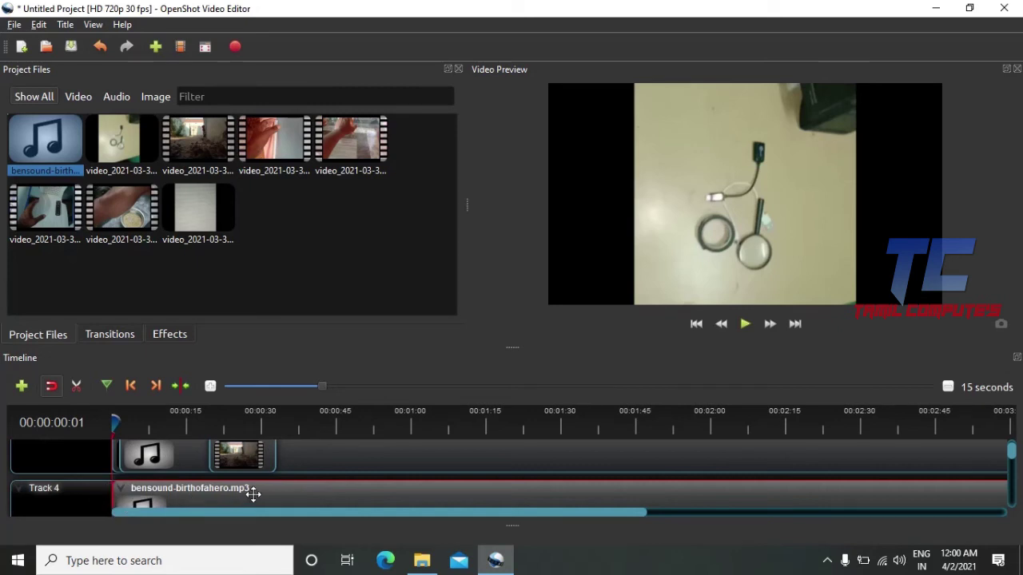
pyautogui.hotkey('ctrl', 'z')
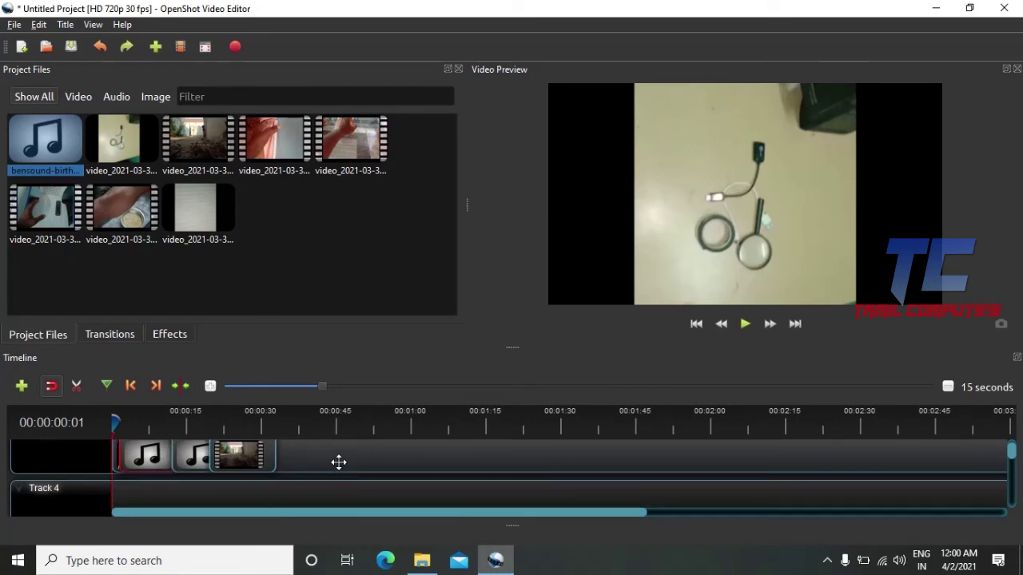
pyautogui.hotkey('ctrl', 'z')
pyautogui.hotkey('ctrl', 'z')
pyautogui.hotkey('ctrl', 'z')
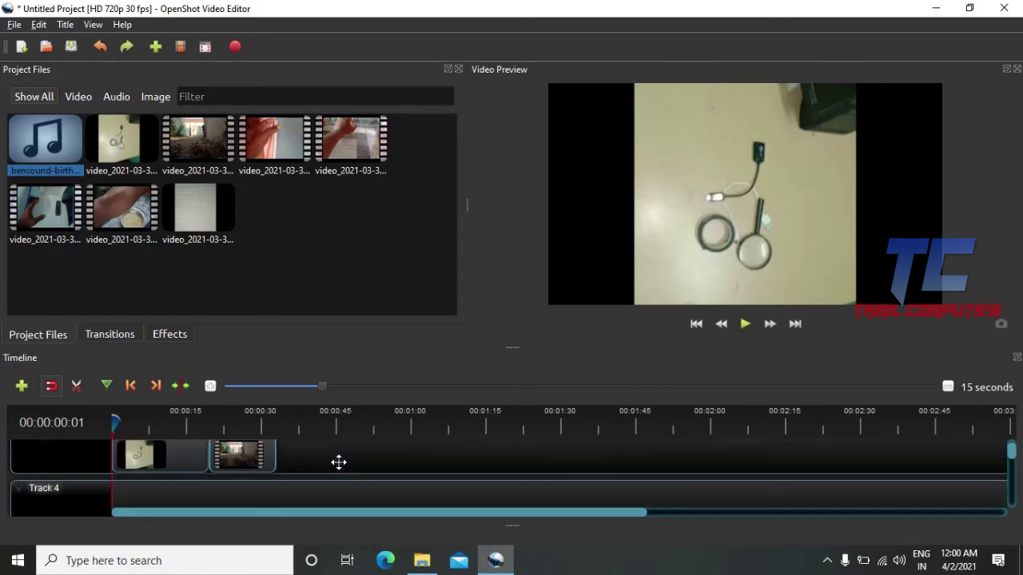
# Place the bensound-birthofahero.mp3 music at the start of Track 4.
pyautogui.moveTo(48, 144); pyautogui.dragTo(114, 497)
pyautogui.click(238, 458)
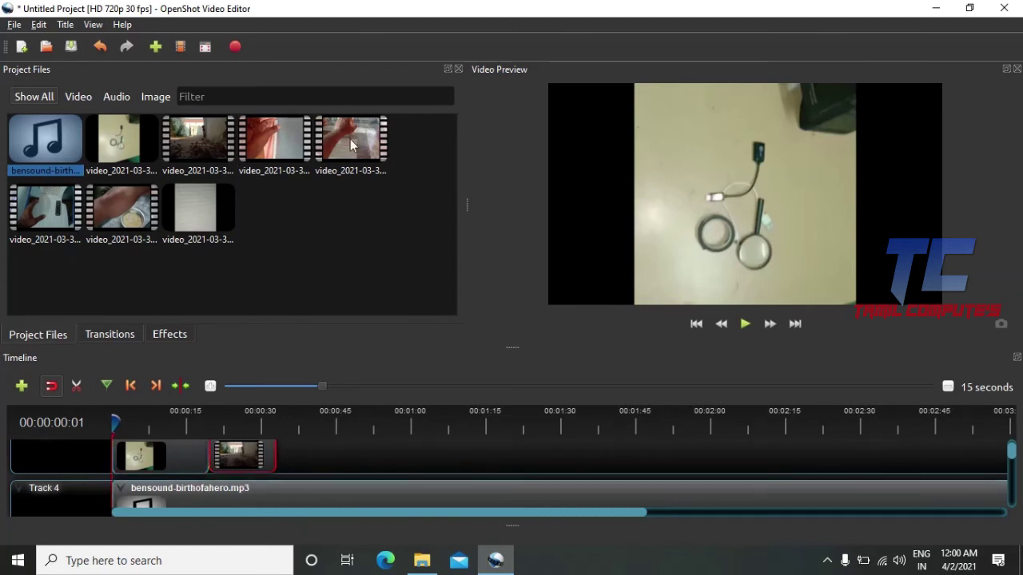
# Place the remaining five video clips end to end on Track 5 after the second clip, in project file order.
pyautogui.moveTo(272, 152); pyautogui.dragTo(295, 468)
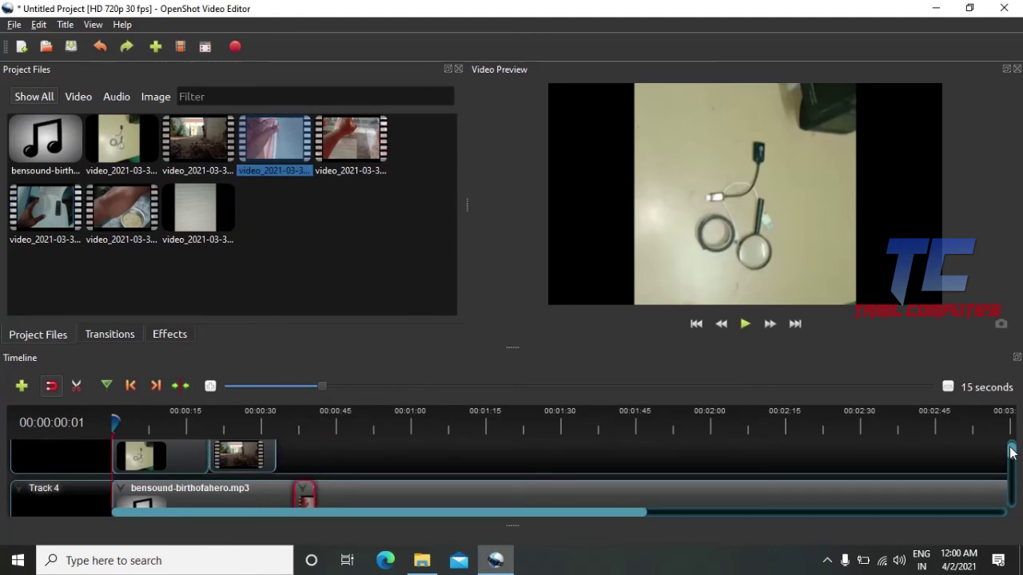
pyautogui.scroll(1, 1011, 452)
pyautogui.moveTo(272, 136); pyautogui.dragTo(340, 452)
pyautogui.click(354, 152)
pyautogui.moveTo(356, 127); pyautogui.dragTo(302, 475)
pyautogui.moveTo(68, 206); pyautogui.dragTo(331, 465)
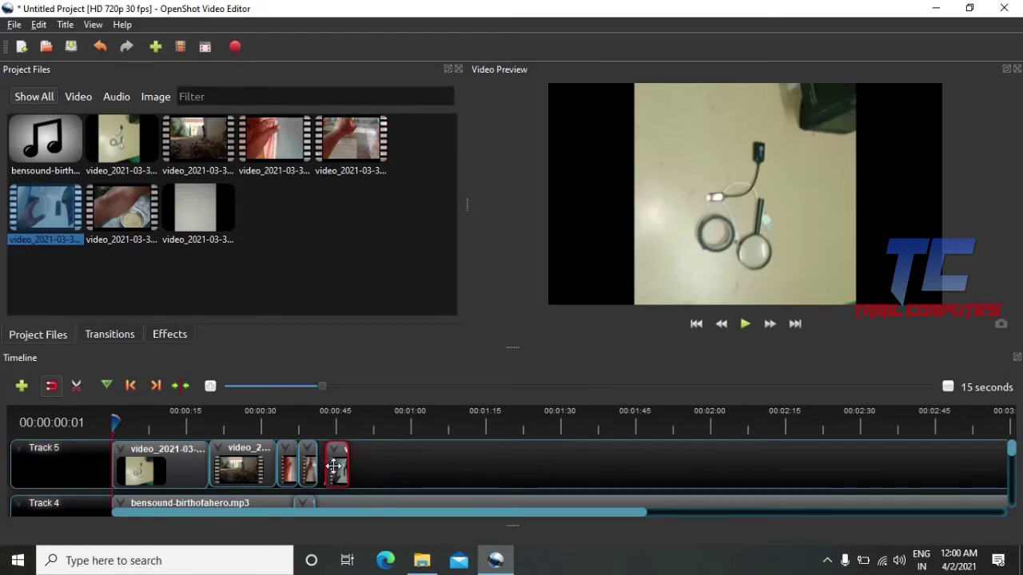
pyautogui.moveTo(133, 207); pyautogui.dragTo(365, 465)
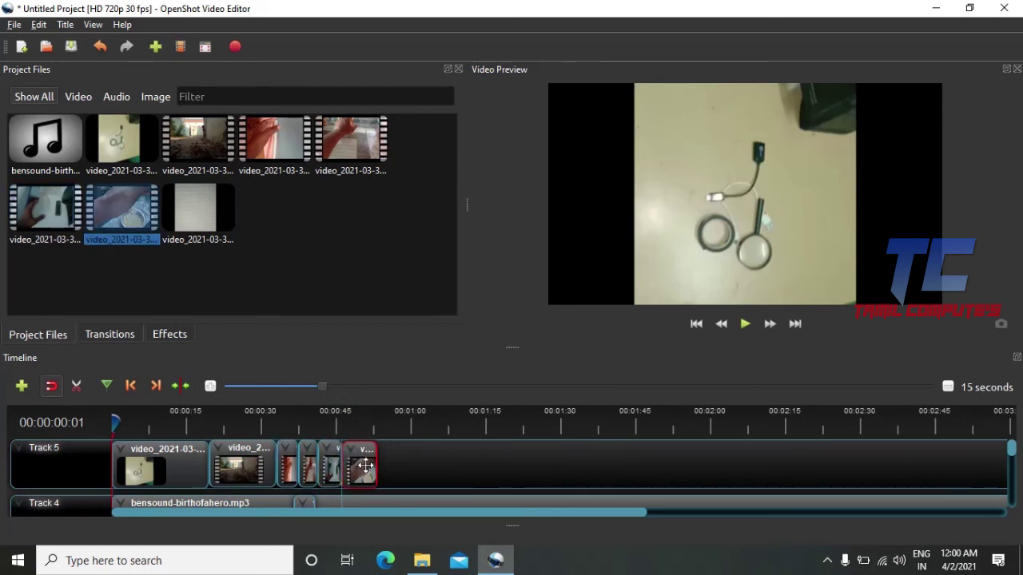
pyautogui.moveTo(197, 210); pyautogui.dragTo(381, 471)
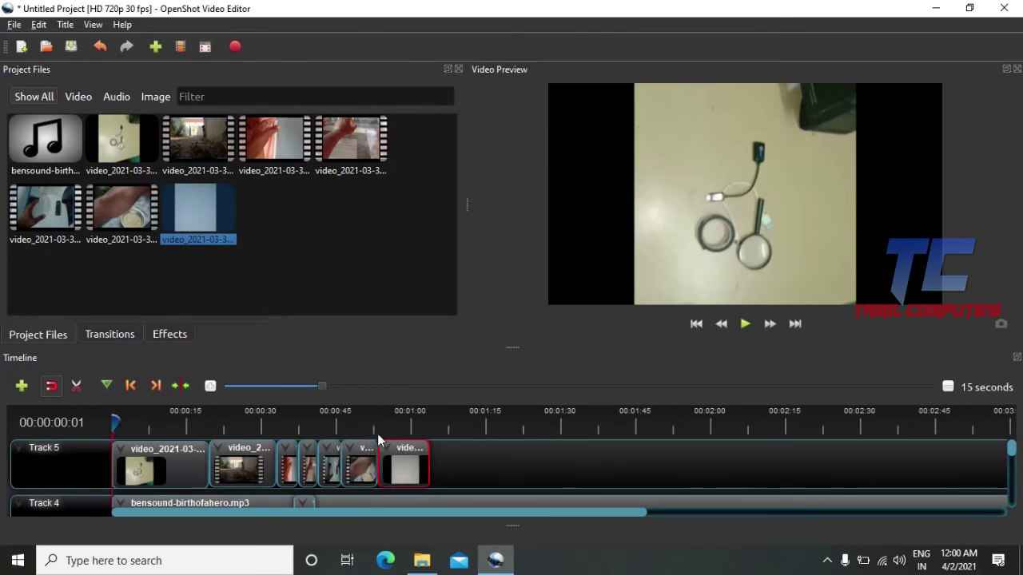
# Move the playhead to 00:00:02:09 and set Enable Audio to Off in the first Track 5 clip's properties.
pyautogui.click(163, 424)
pyautogui.moveTo(162, 424); pyautogui.dragTo(123, 424)
pyautogui.click(181, 467)
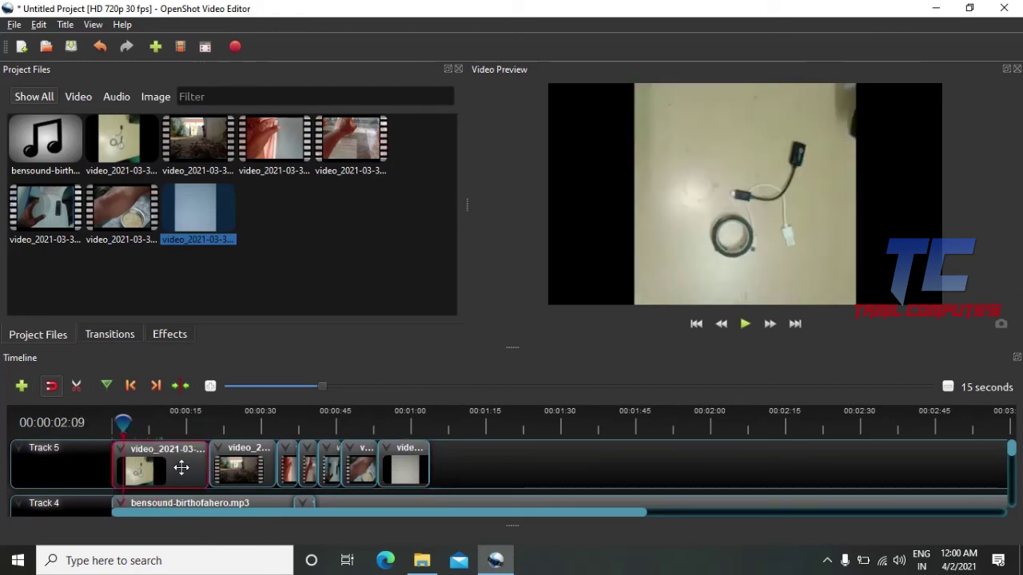
pyautogui.rightClick(182, 467)
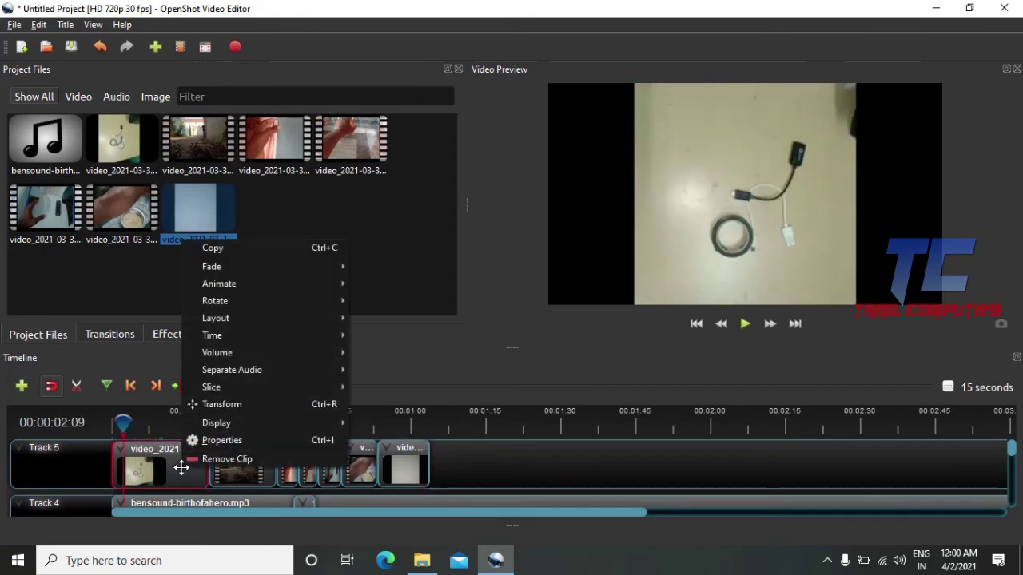
pyautogui.click(238, 442)
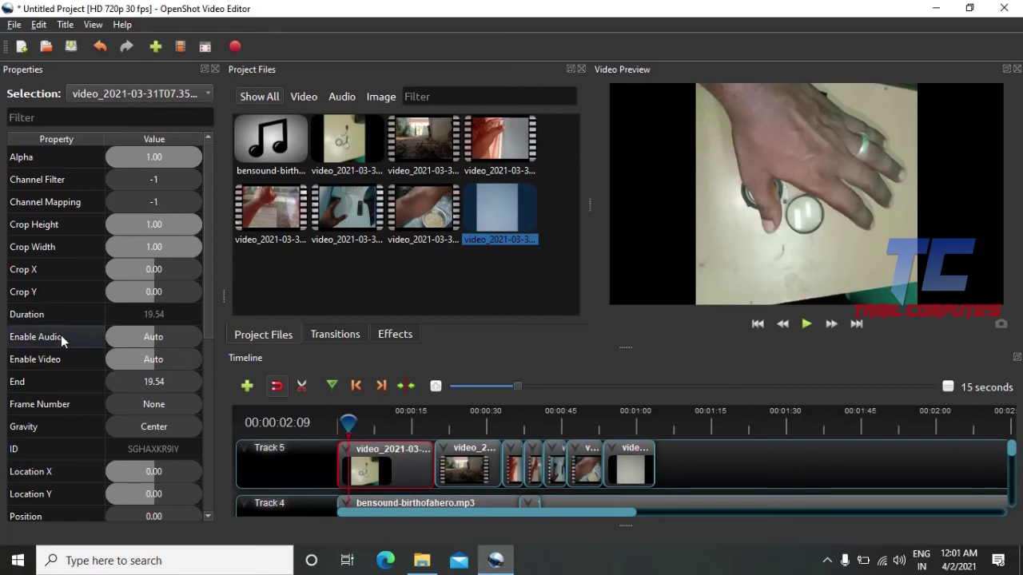
pyautogui.rightClick(128, 341)
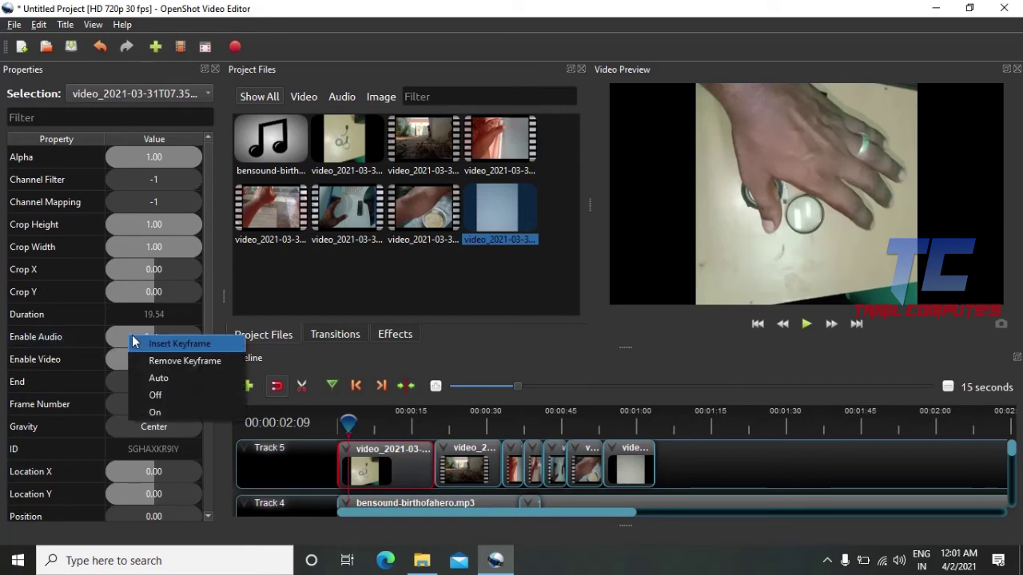
pyautogui.click(159, 400)
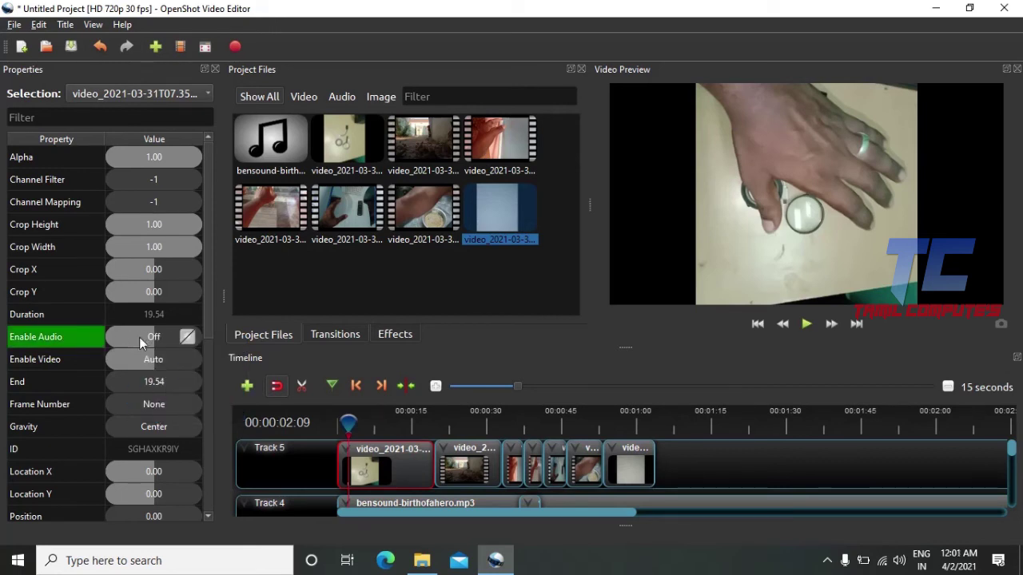
# Remove the misplaced video clip overlapping the music on Track 4 and play the timeline into the second clip, pausing at 00:00:24:08.
pyautogui.click(458, 466)
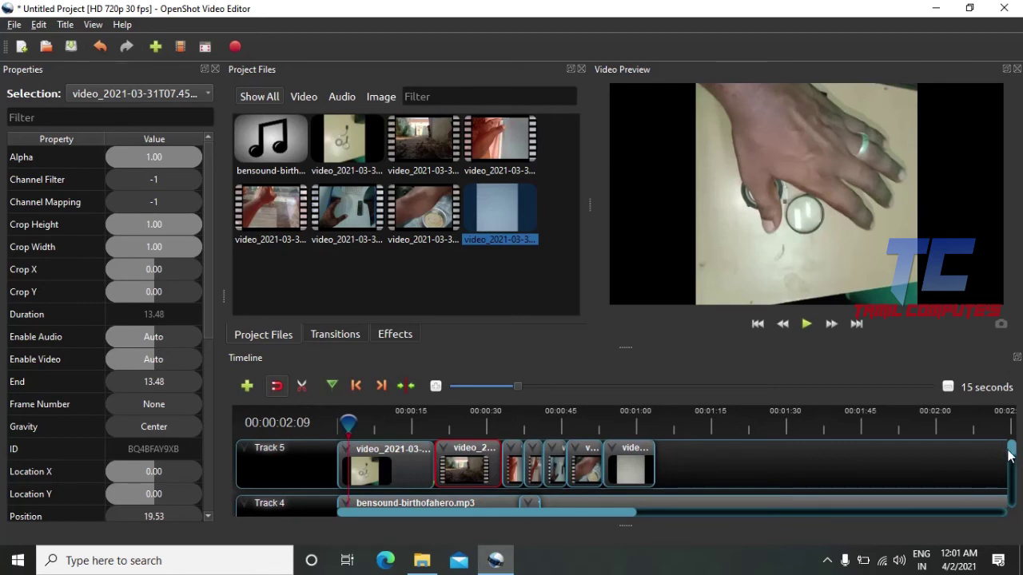
pyautogui.scroll(-2, 1009, 454)
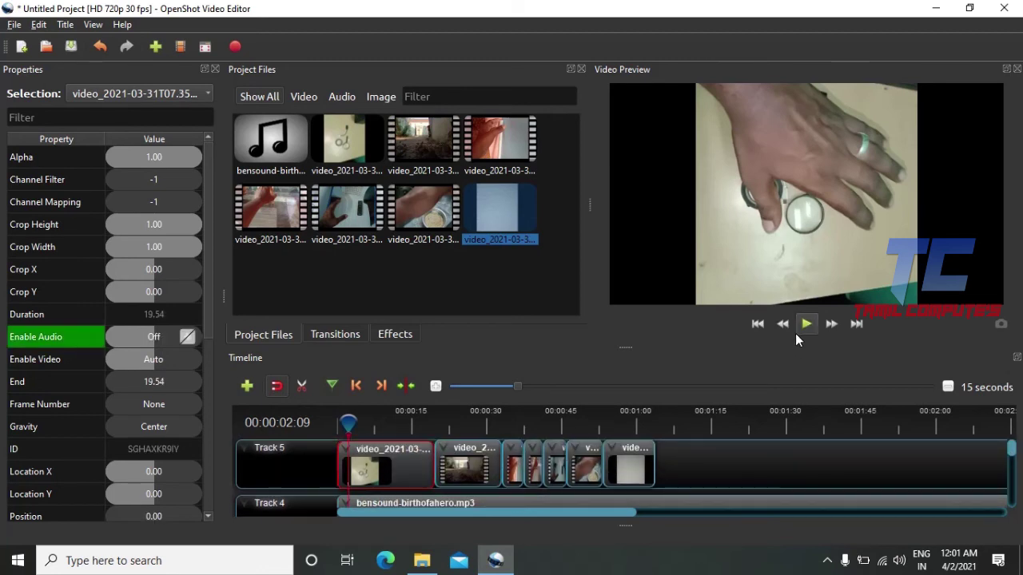
pyautogui.click(805, 328)
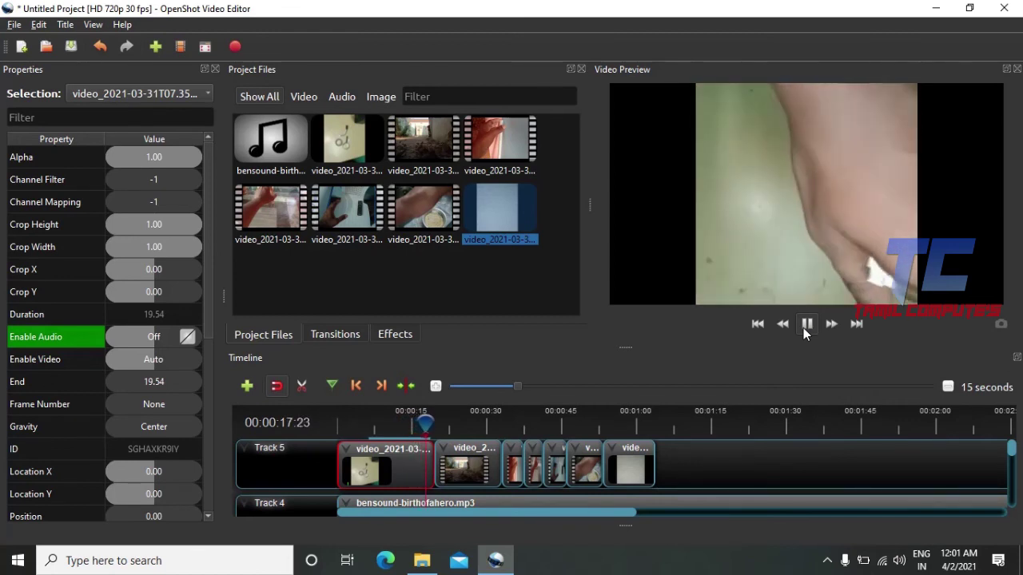
pyautogui.click(806, 325)
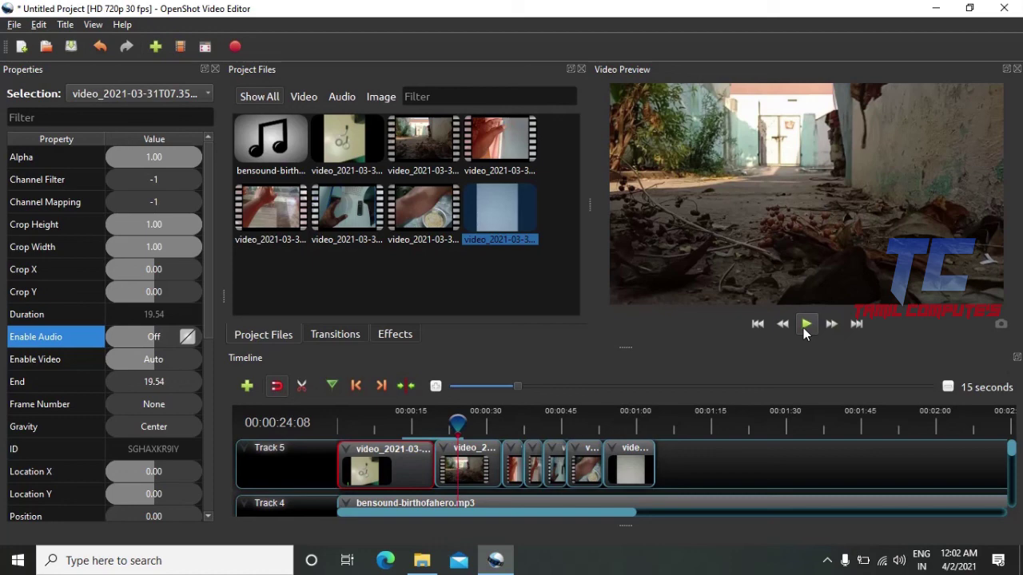
# Save the project as Tutorial2 in the 39-Video editing tut folder on the E: drive.
pyautogui.click(15, 25)
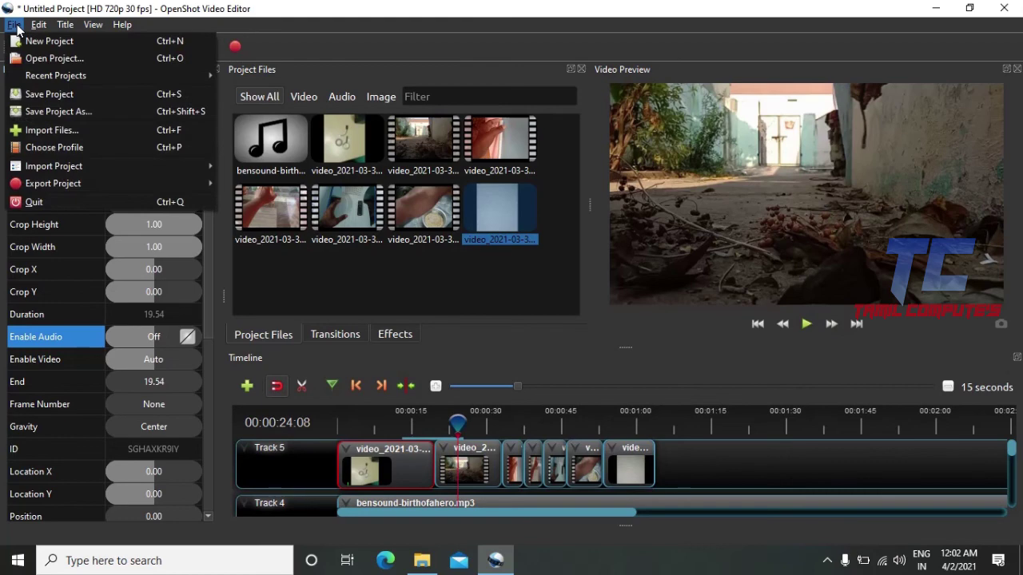
pyautogui.click(32, 94)
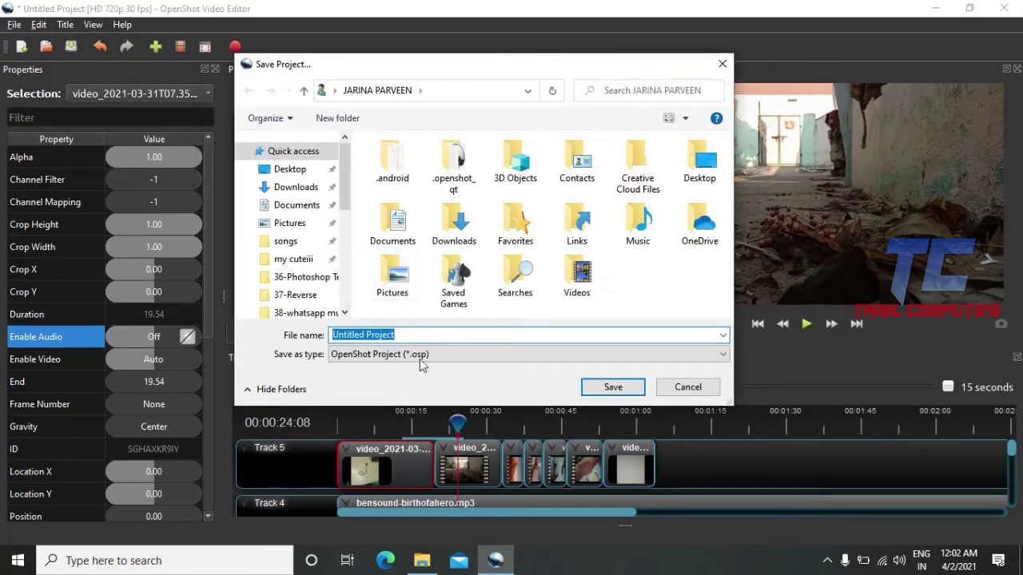
pyautogui.moveTo(345, 199); pyautogui.dragTo(344, 214)
pyautogui.click(310, 228)
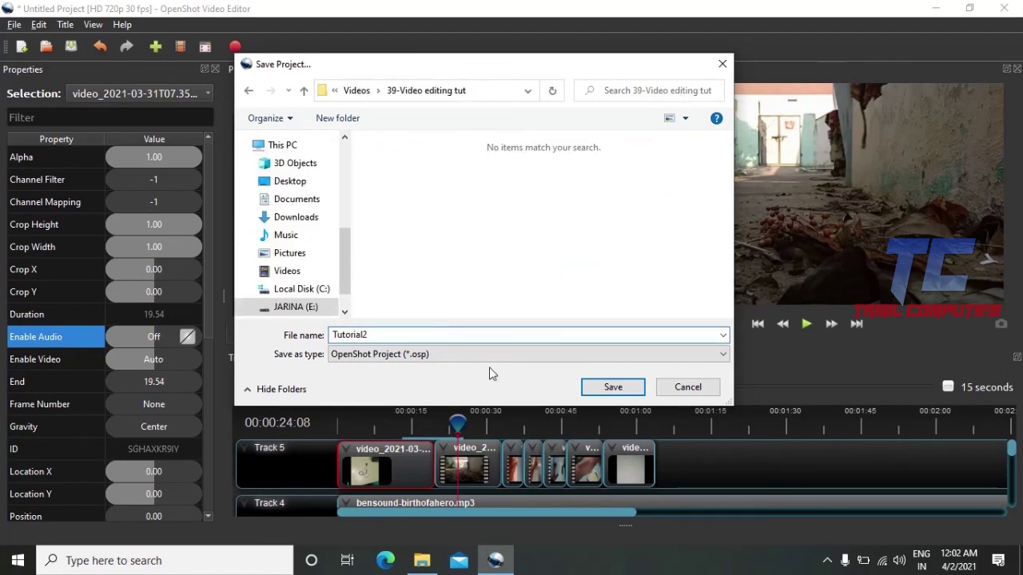
pyautogui.click(601, 395)
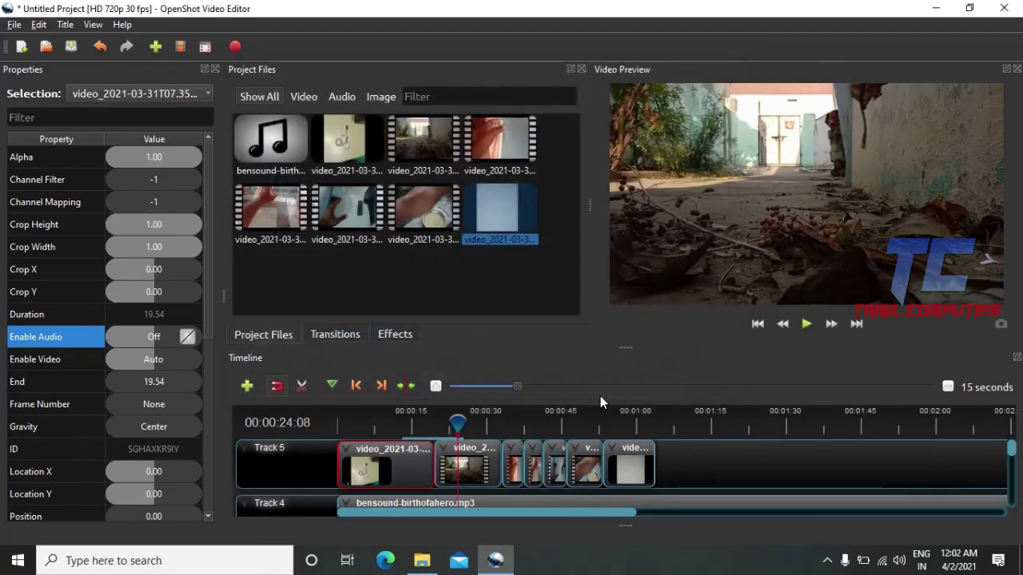